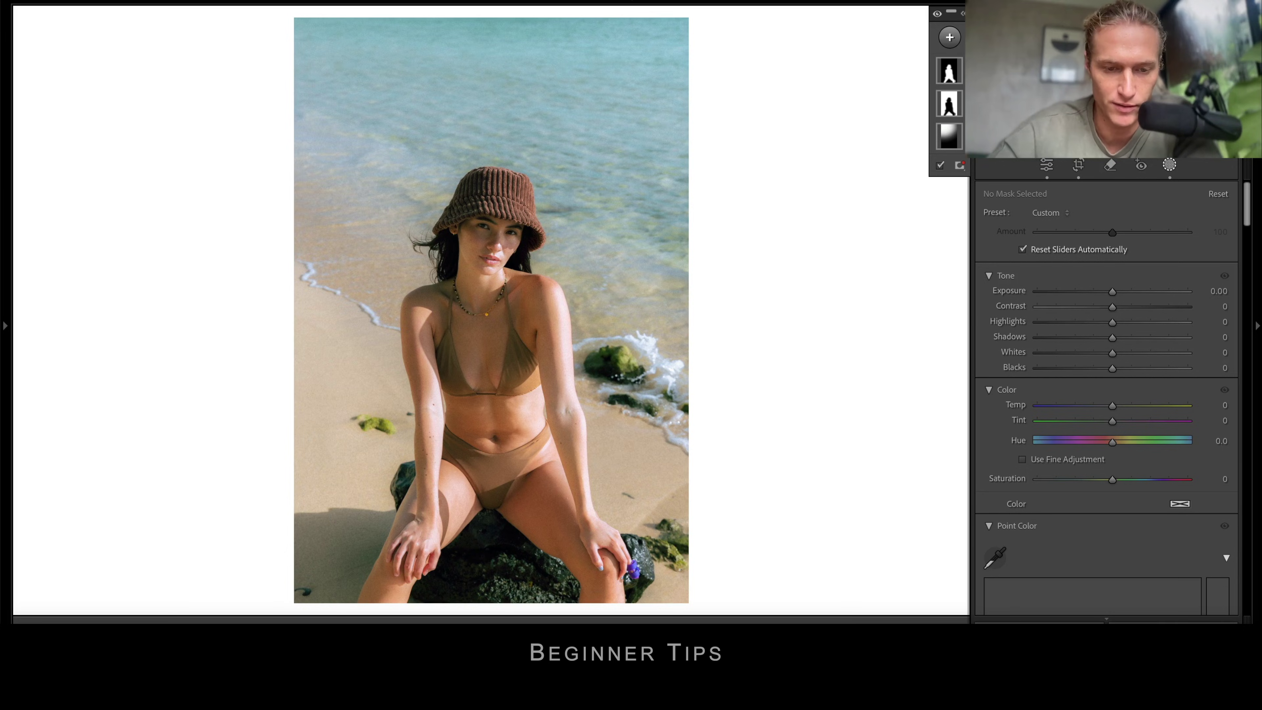
- Browse through the edited portrait, coastal and forest road photos
key(Right)
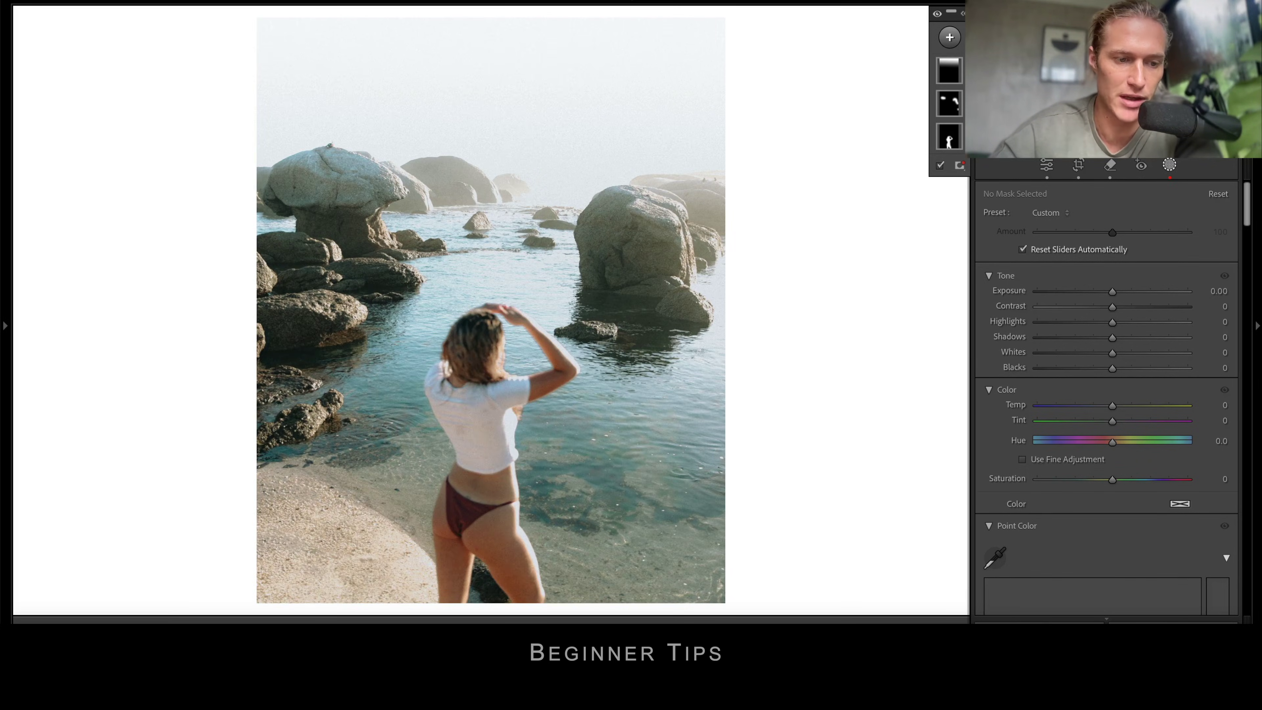
key(Right)
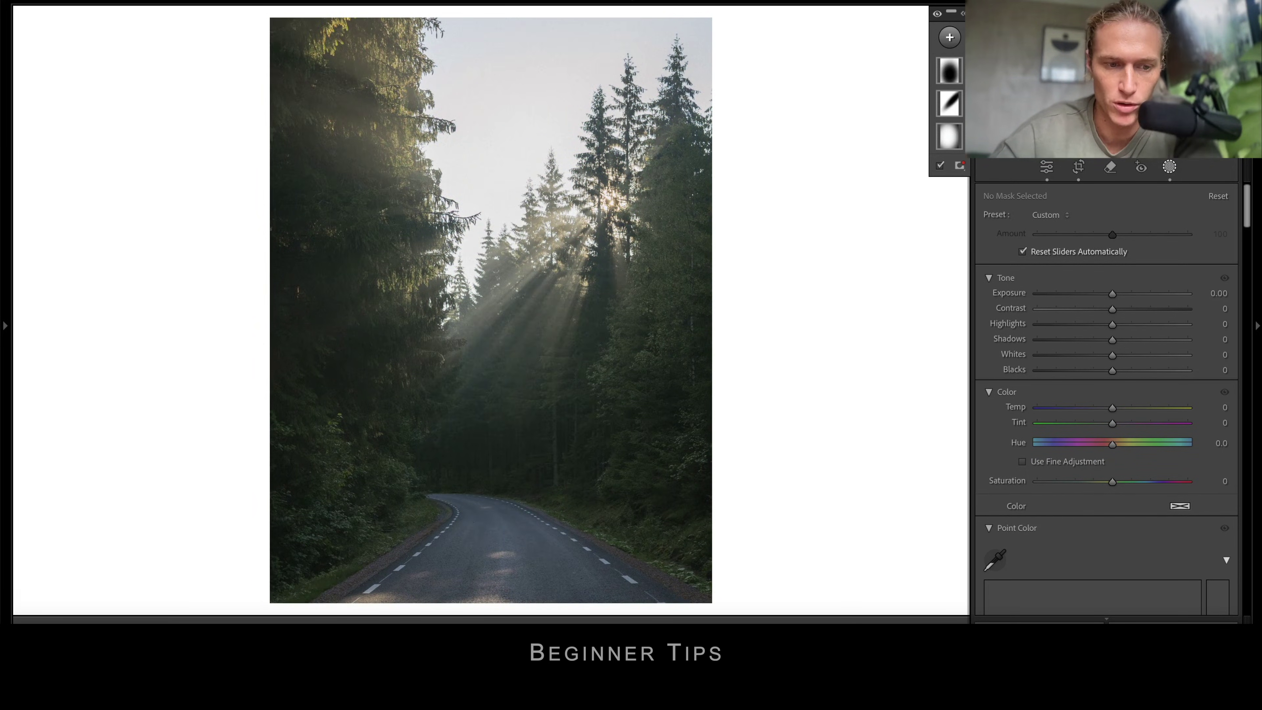
key(Right)
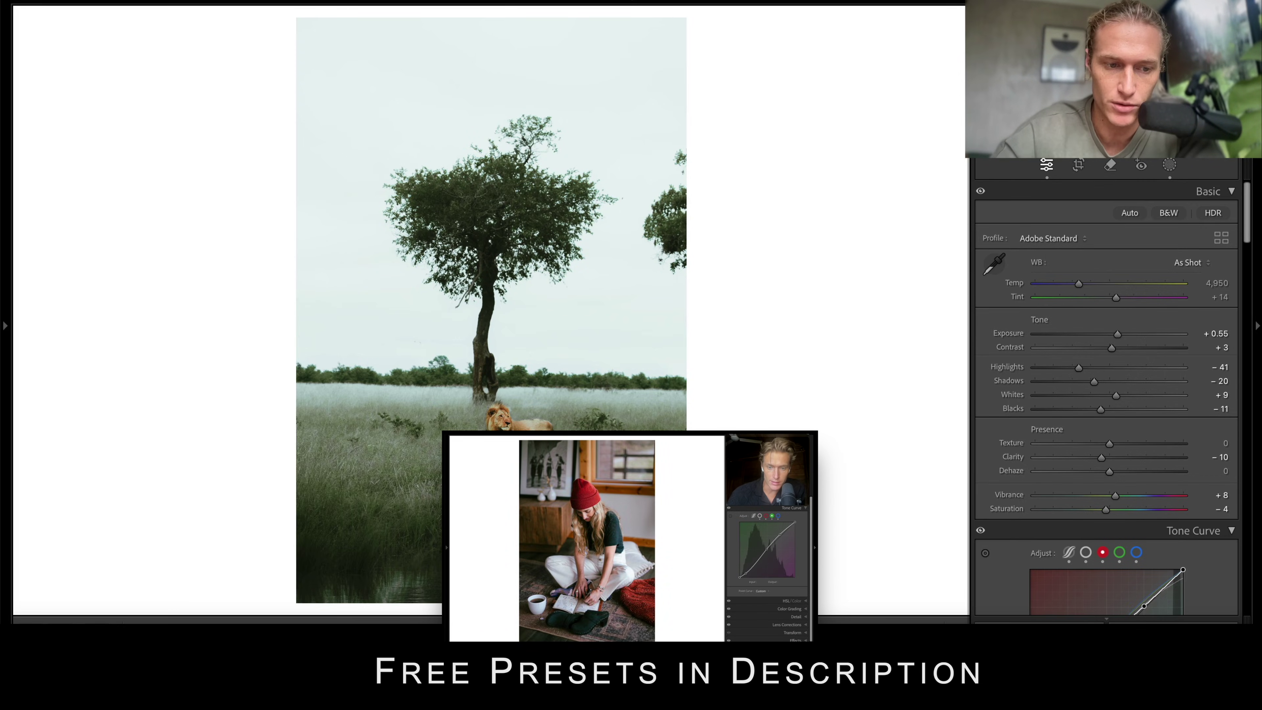
- Open the brush mask covering the lion's body to examine its adjustments
click(1169, 165)
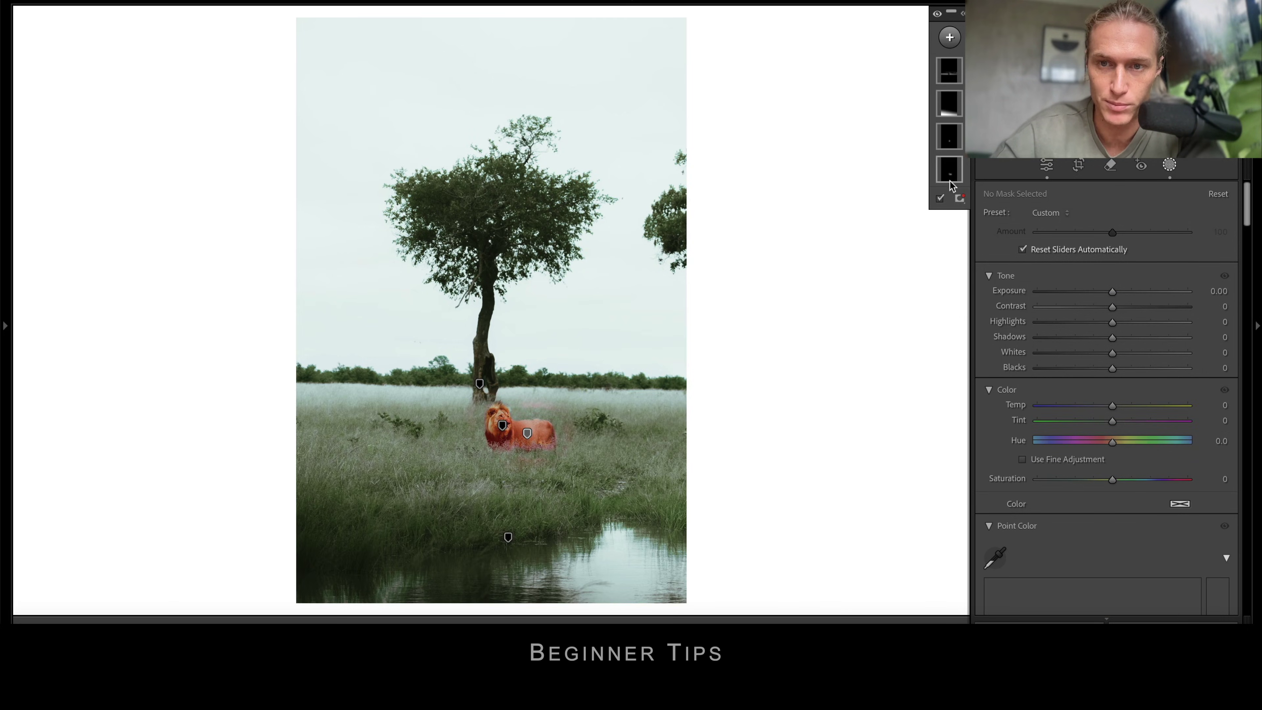
click(949, 169)
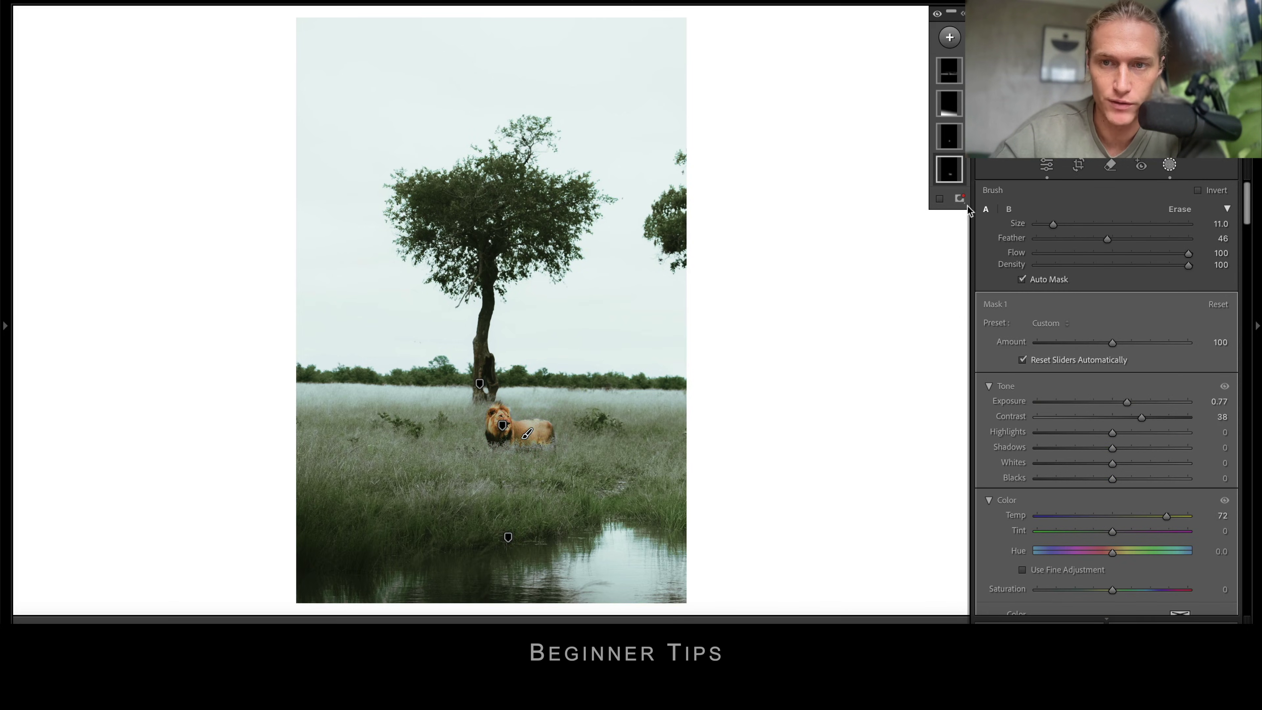
click(951, 170)
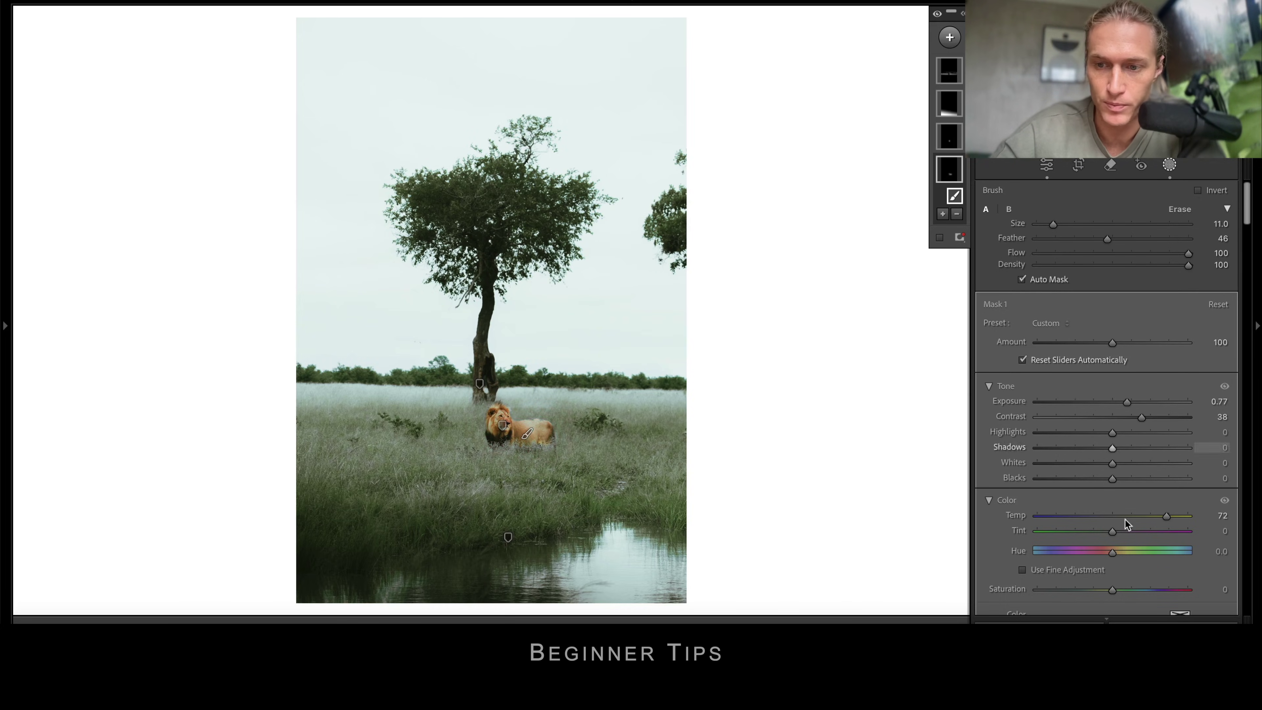
- Try the lion mask with its adjustments reset and the mask overlay hidden, and undo the changes
scroll(1173, 497, down, 5)
scroll(1173, 498, up, 3)
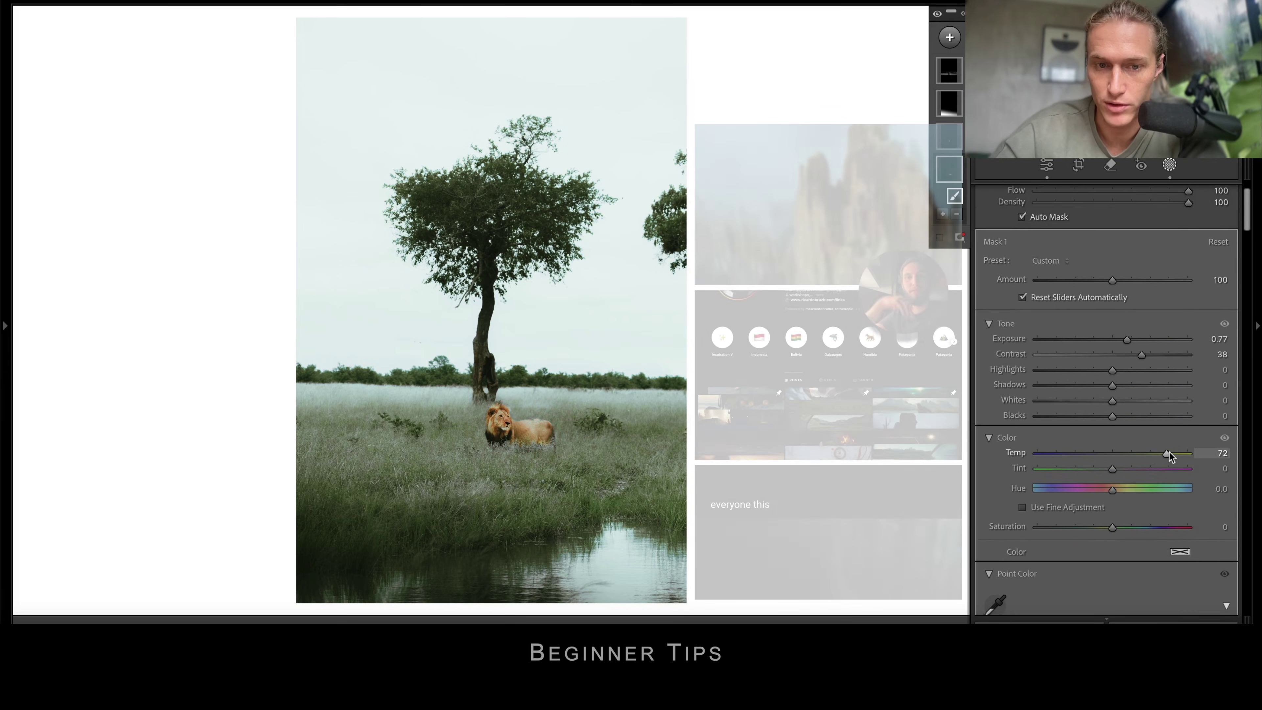
mouse_move(1169, 451)
mouse_down()
mouse_move(1108, 450)
mouse_move(1172, 450)
mouse_up()
key(ctrl+z)
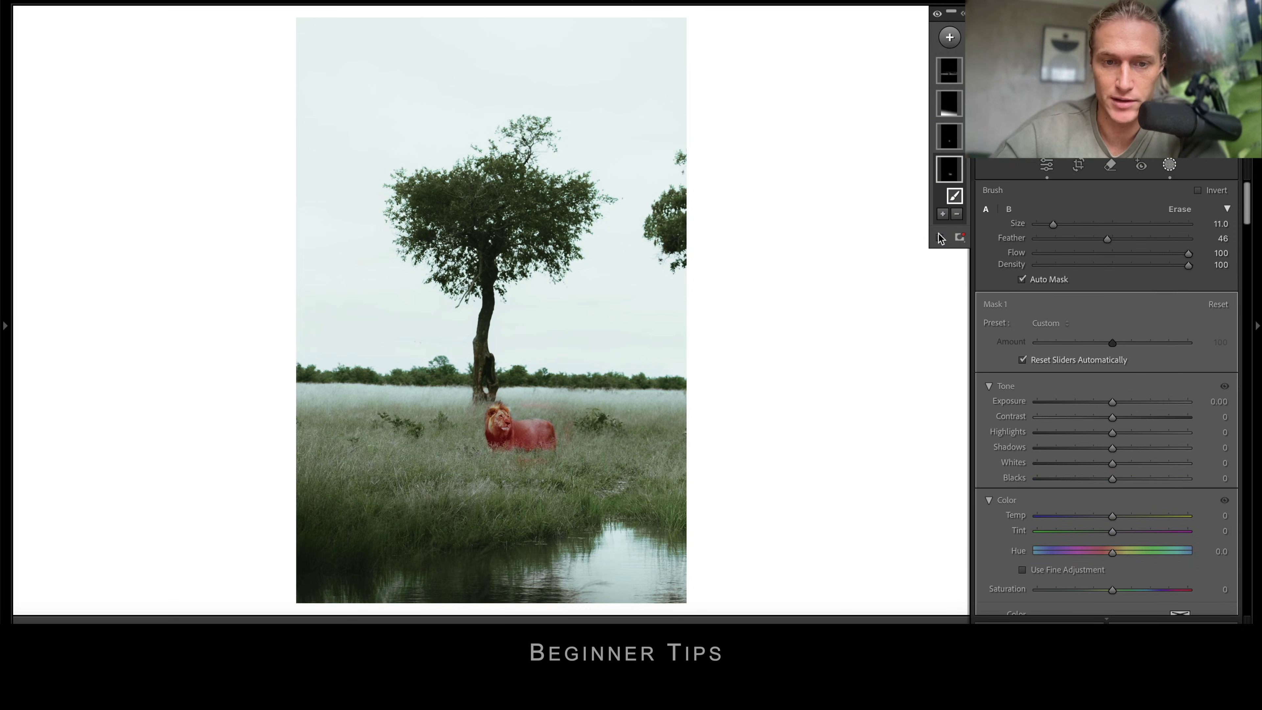
click(940, 238)
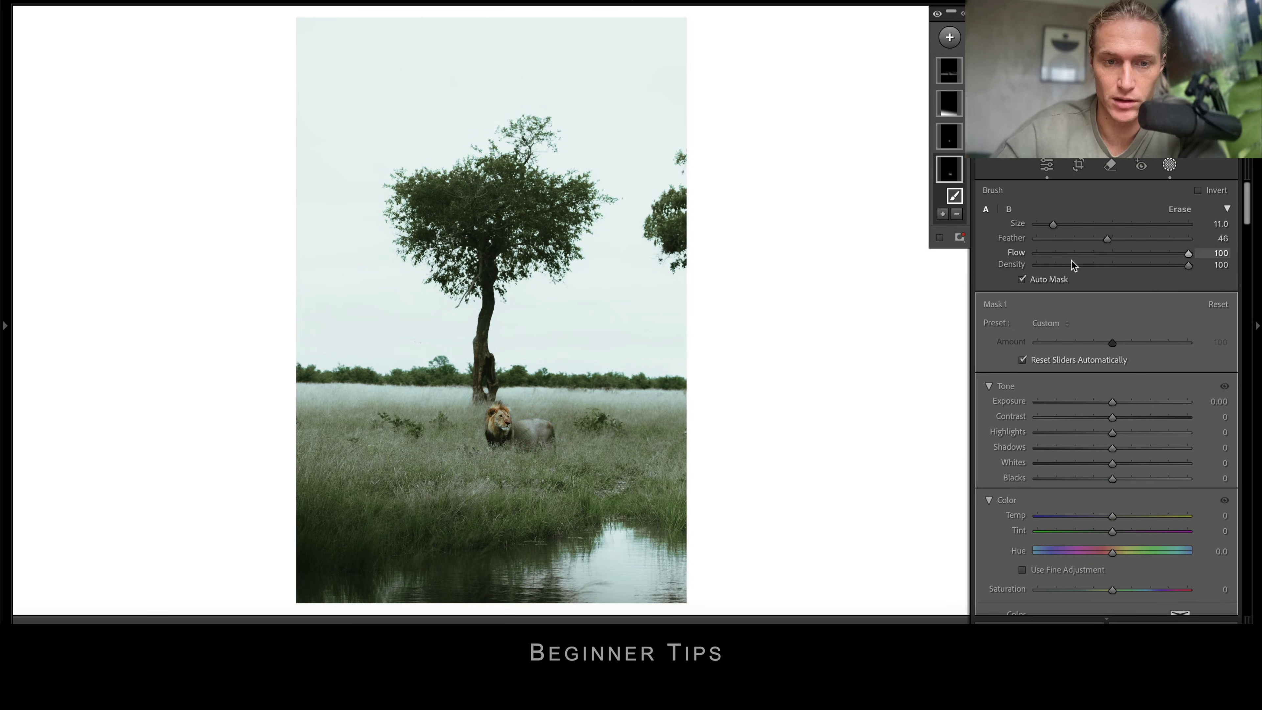
key(ctrl+z)
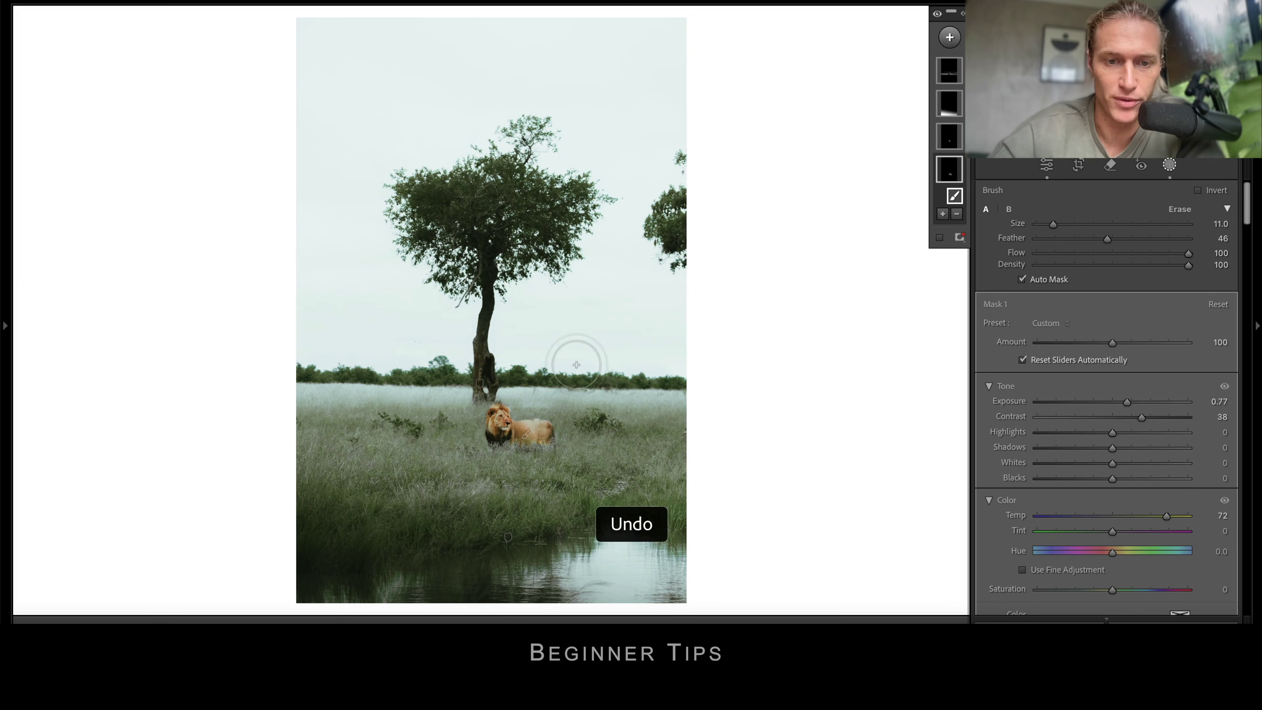
- Leave masking and compare the lion photo with its unedited original
click(1170, 164)
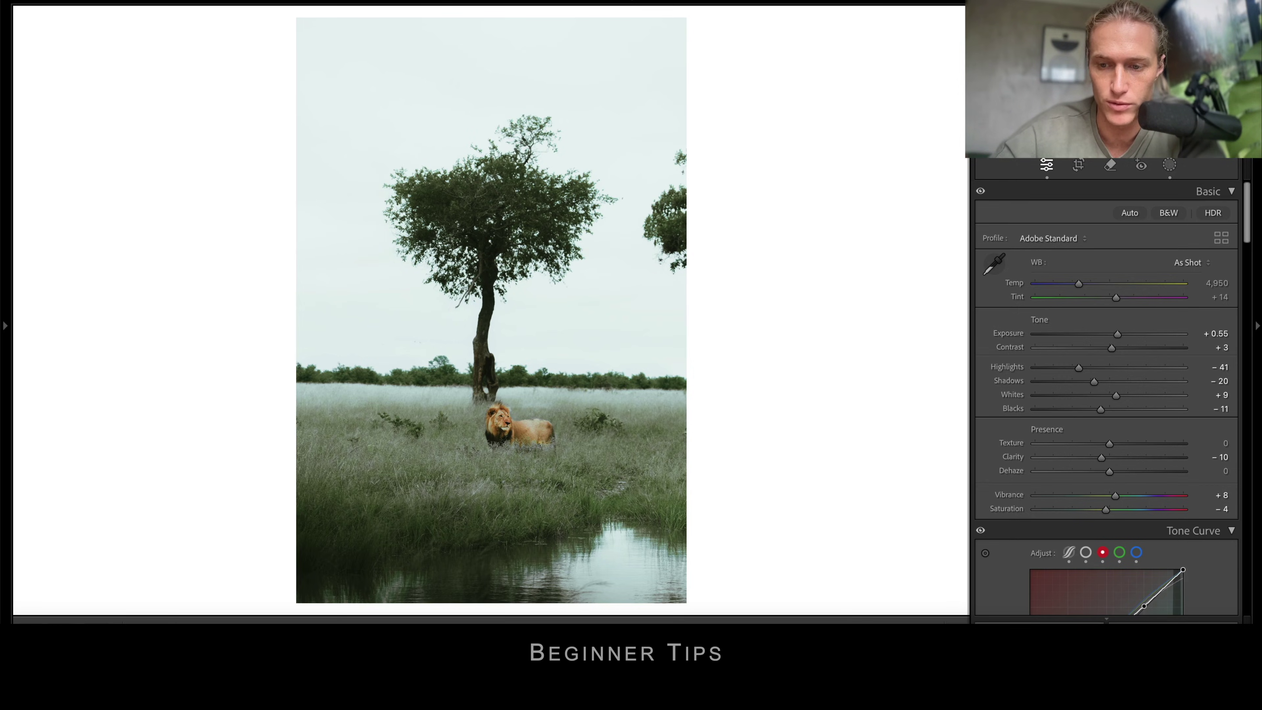
key(backslash)
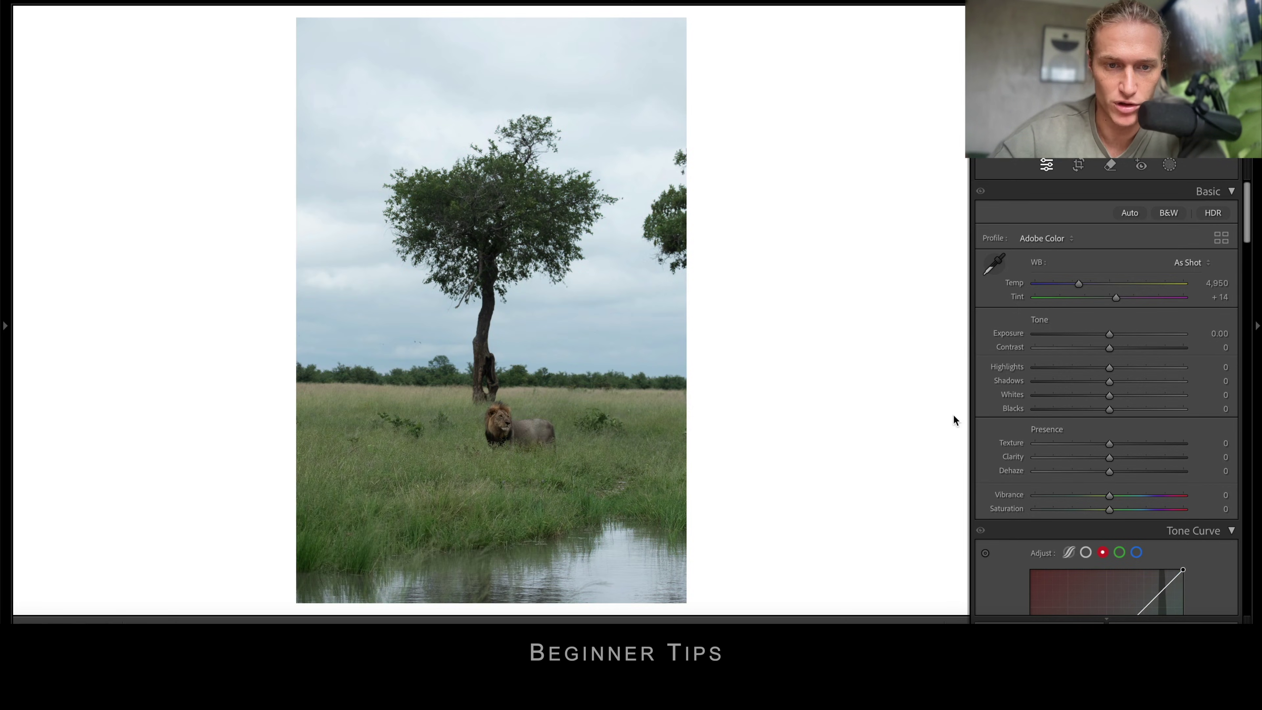
key(backslash)
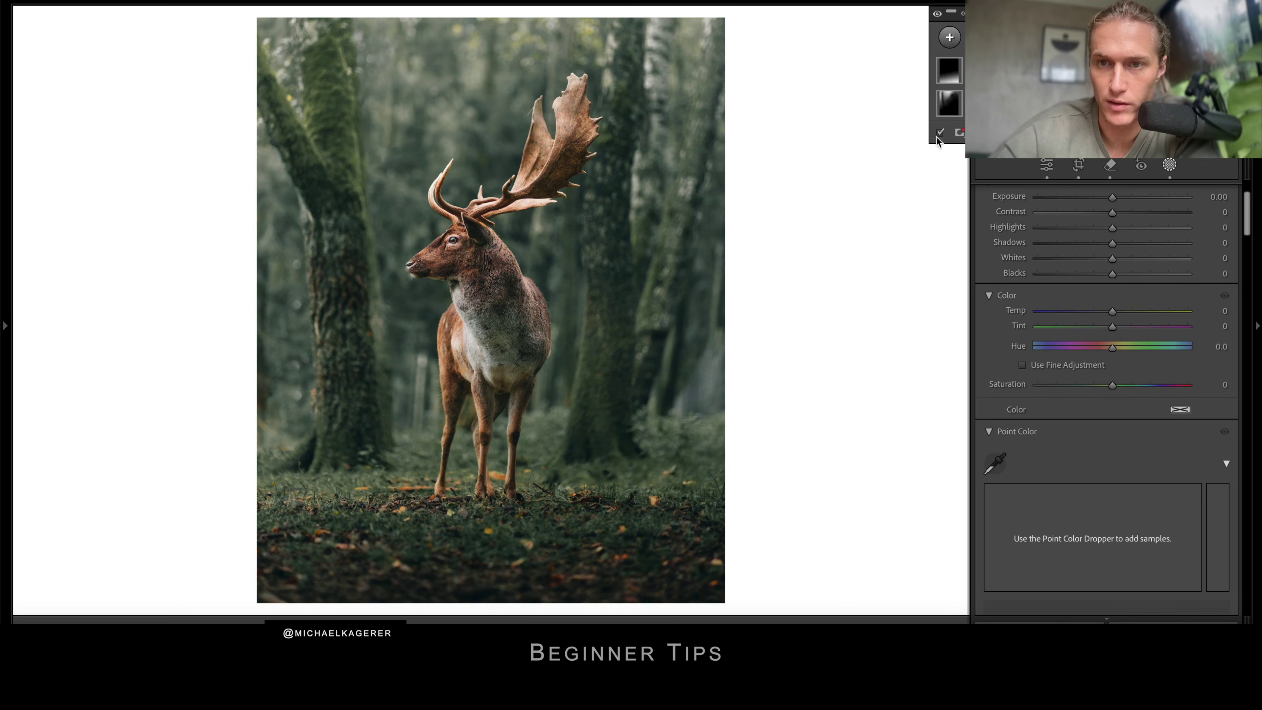
- Cool the linear gradient mask over the ground in the deer photo to a Temp of −10
click(952, 103)
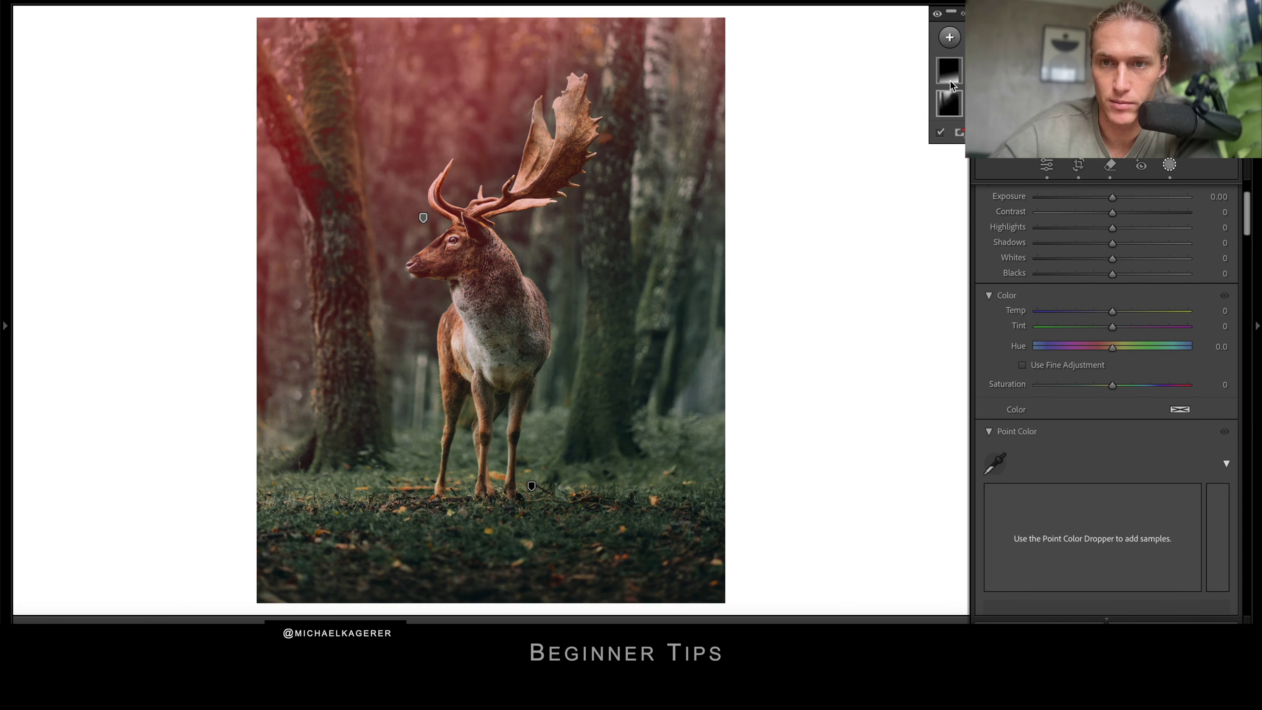
click(950, 82)
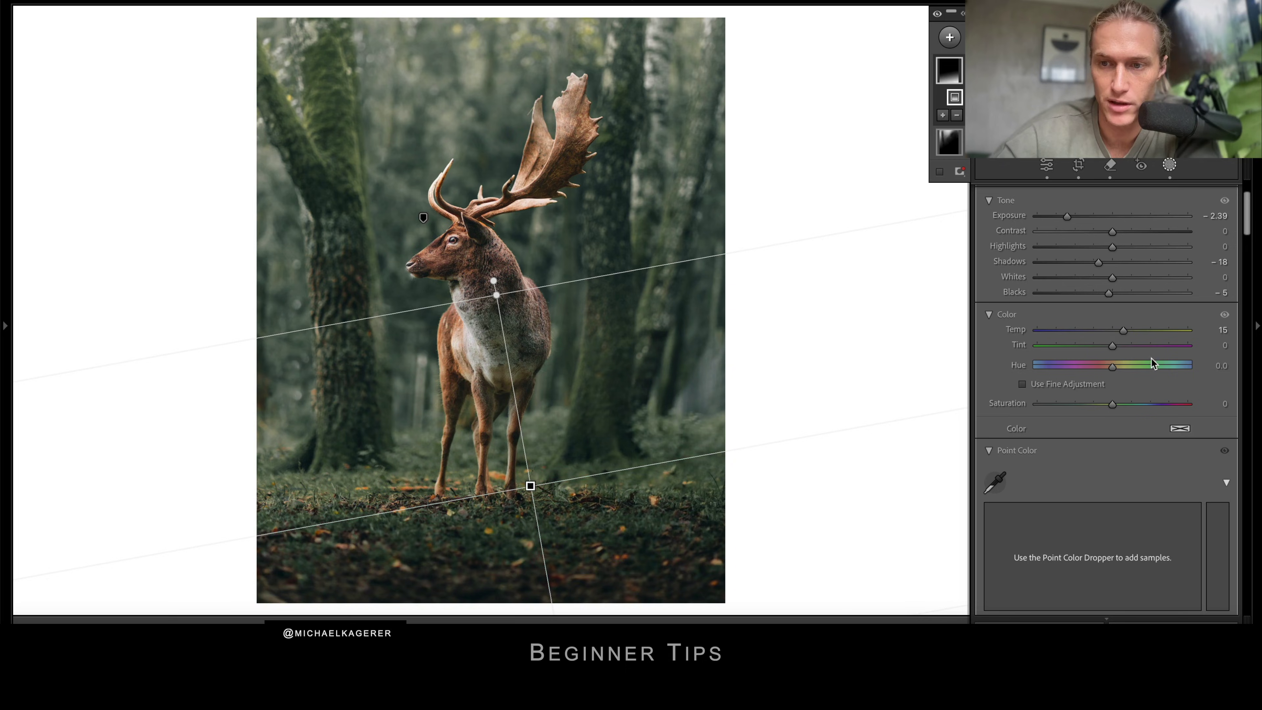
drag(1123, 327, 1103, 327)
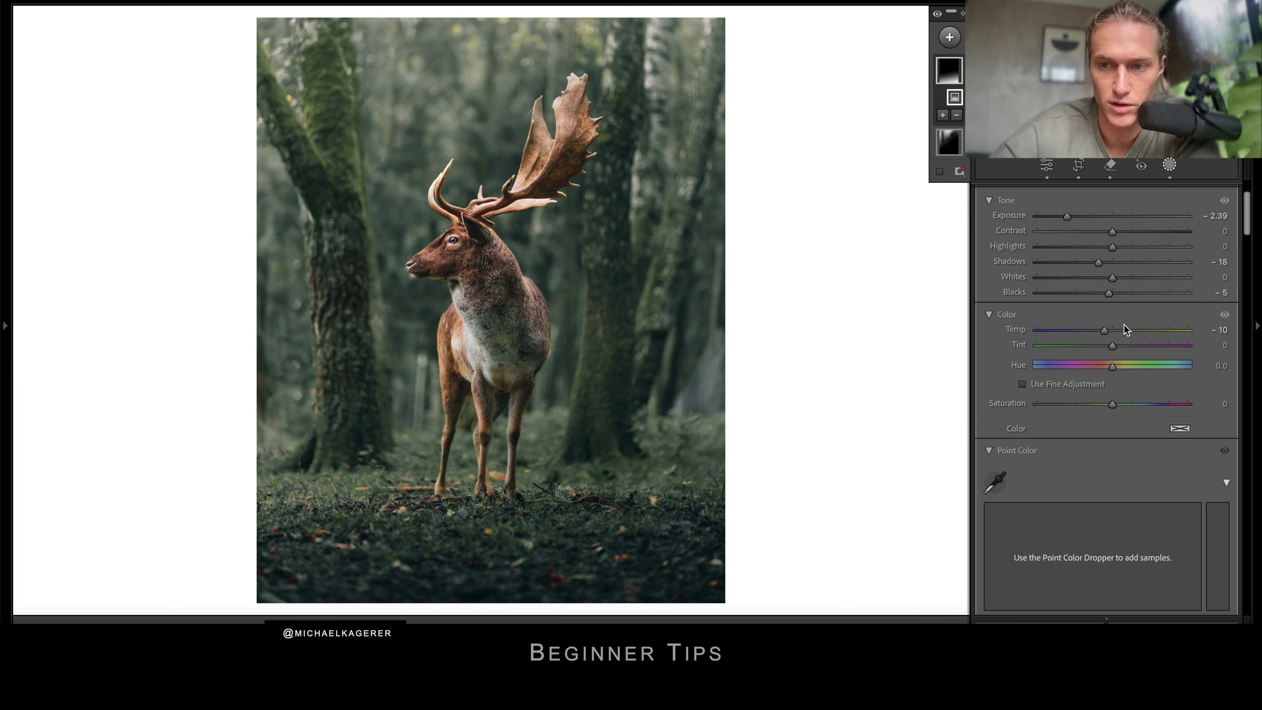
drag(1124, 329, 1124, 330)
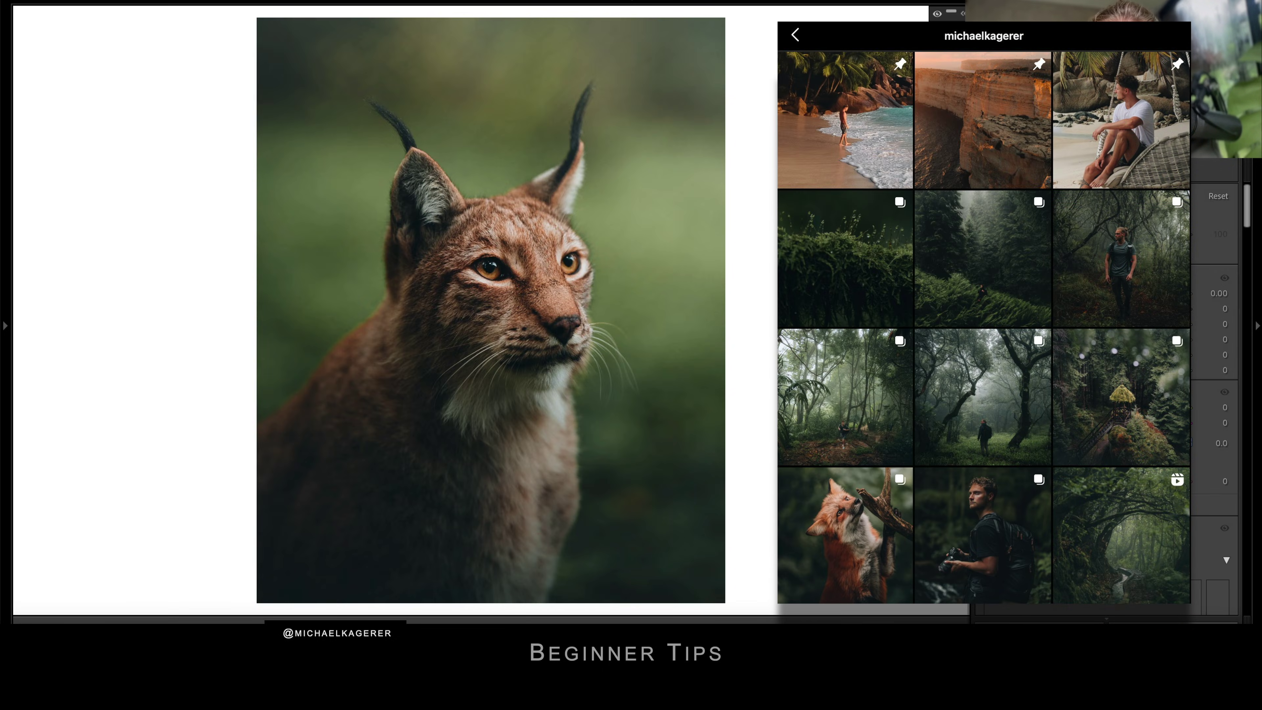
- Try a Temp of 48 on the brush mask over the lynx and undo the change
click(950, 95)
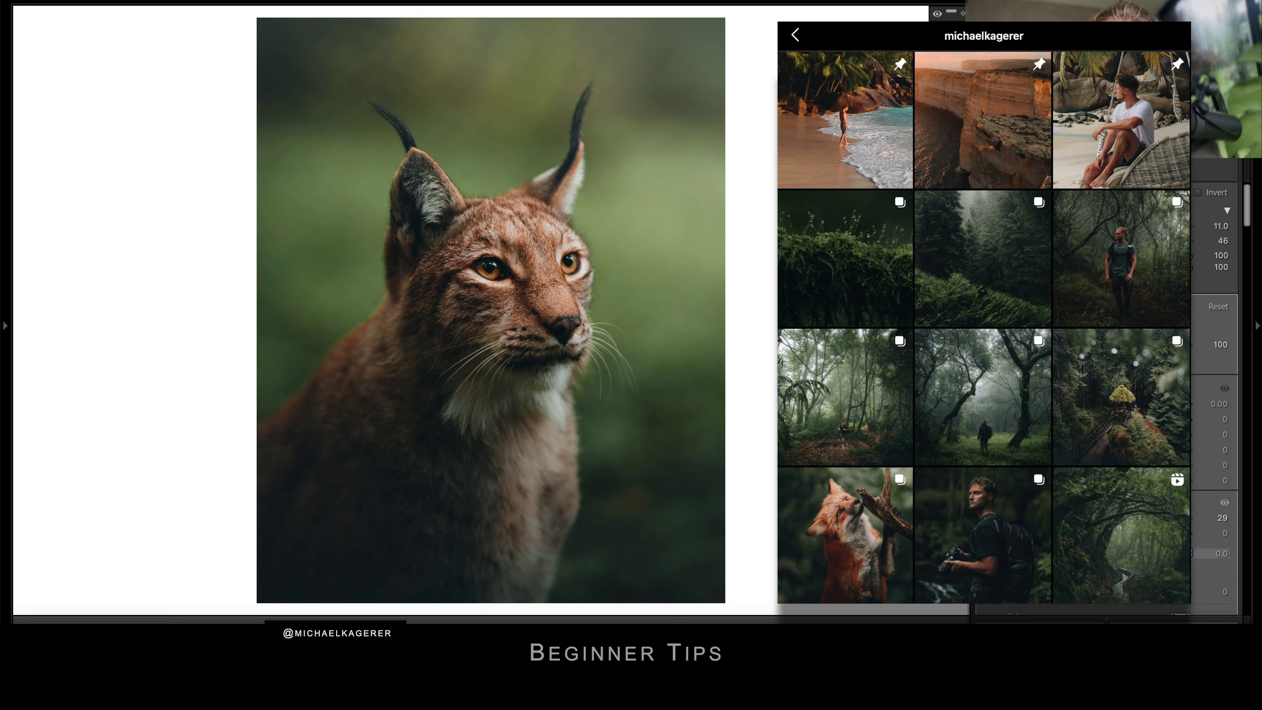
drag(1137, 519, 1102, 518)
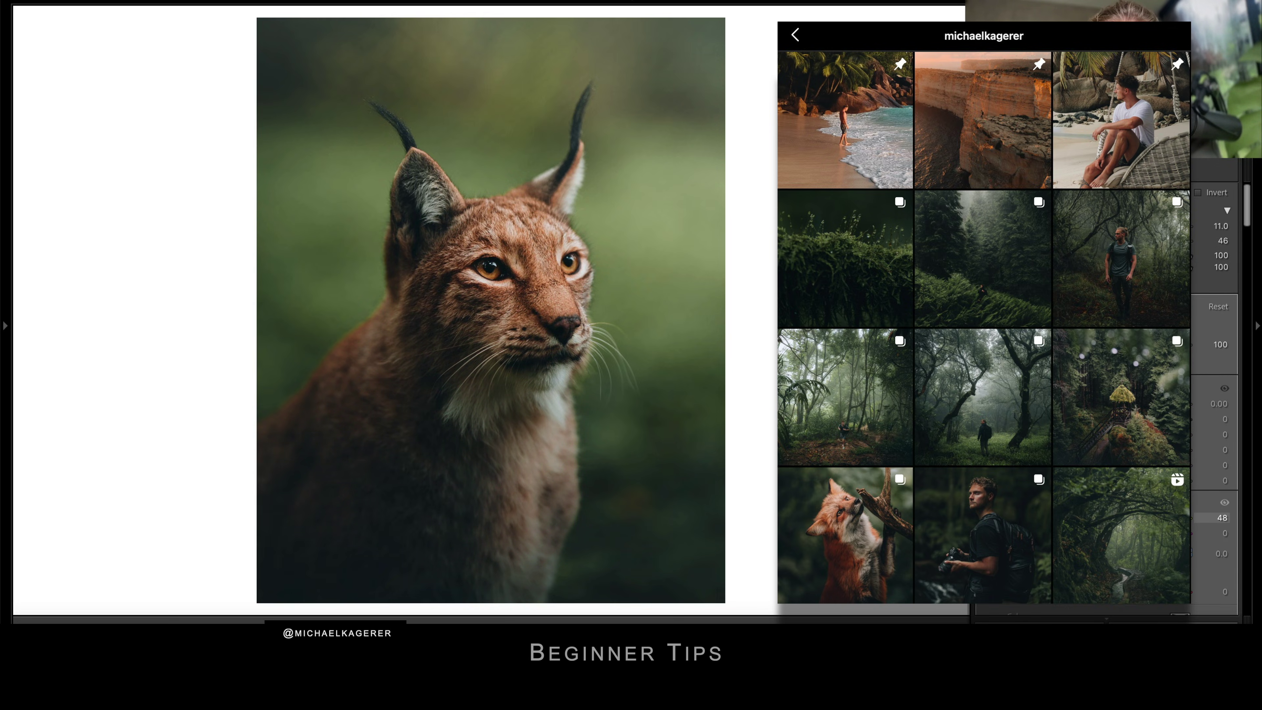
key(ctrl+z)
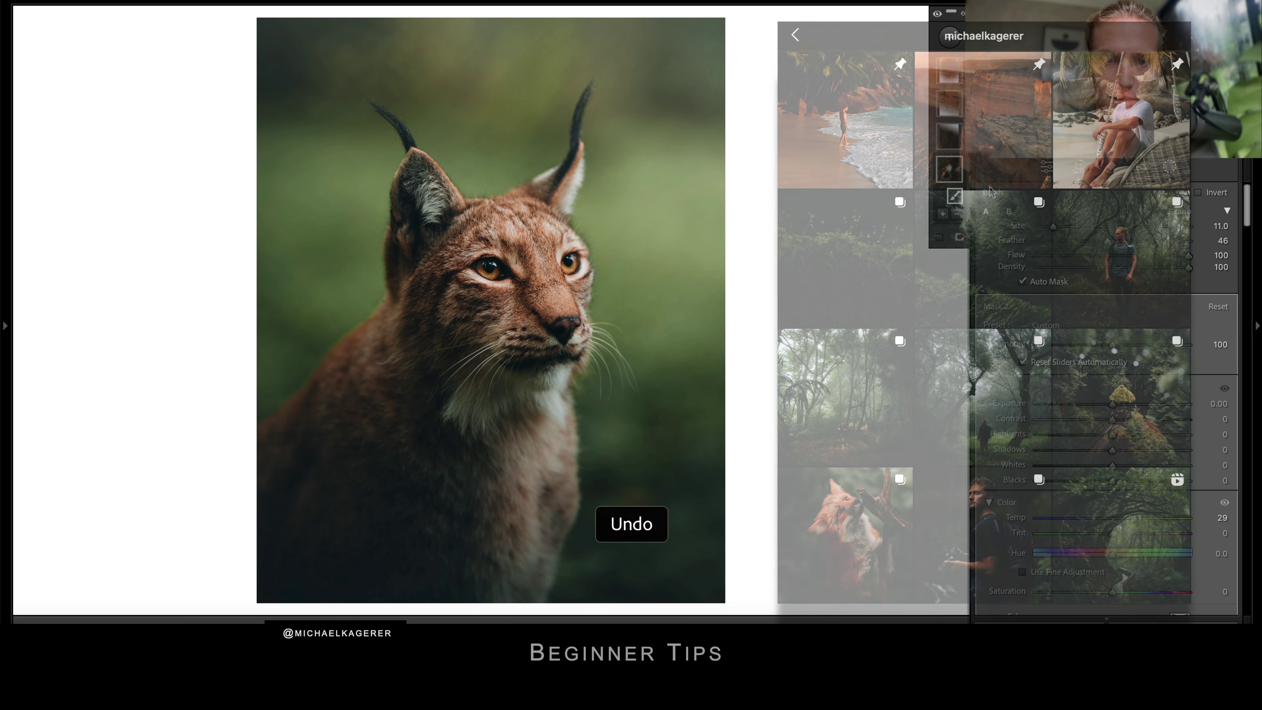
- Try resetting the Shadows and Highlights color grading of the lynx photo and undo both resets
click(1046, 167)
scroll(1142, 274, down, 3)
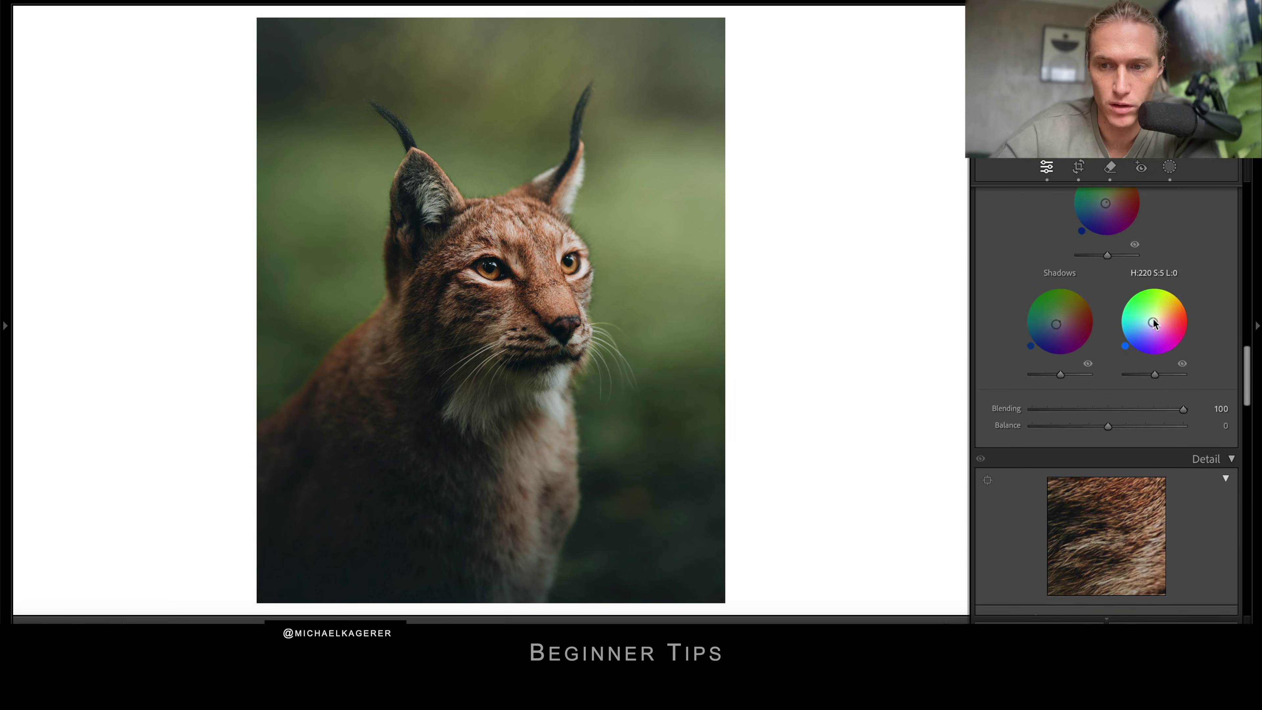
double_click(1057, 324)
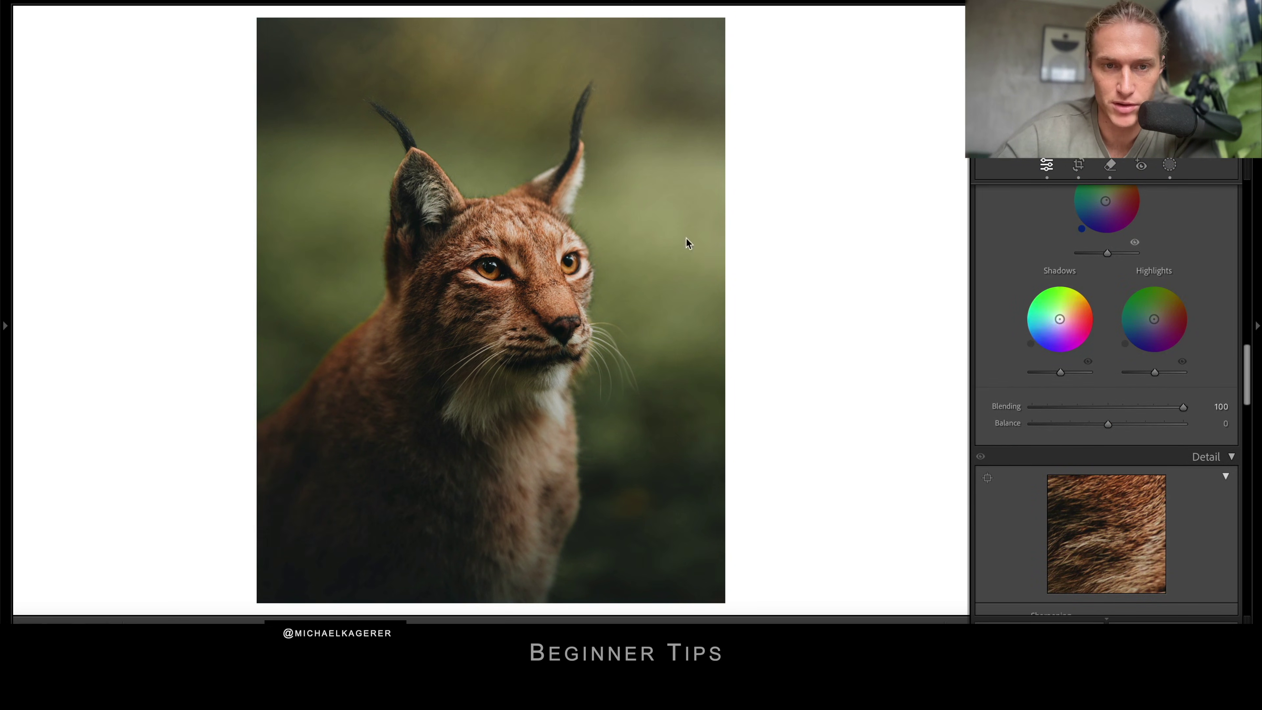
key(ctrl+z)
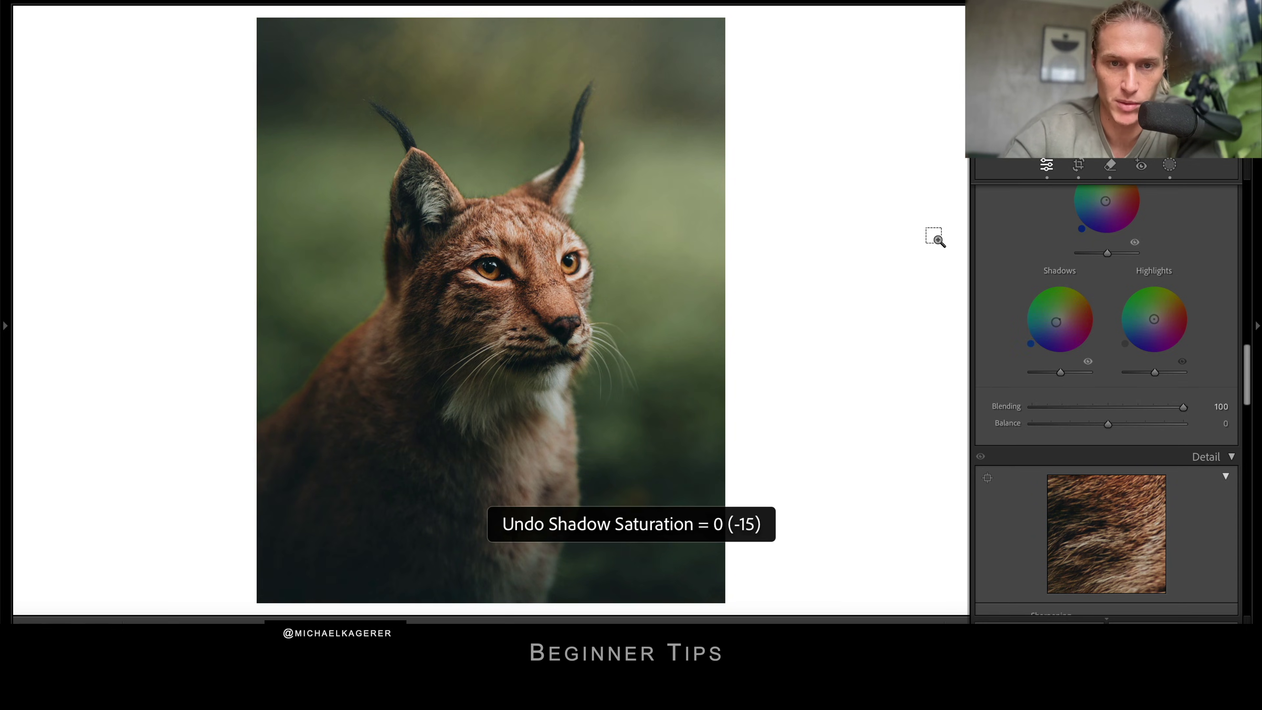
key(ctrl+z)
scroll(986, 351, up, 15)
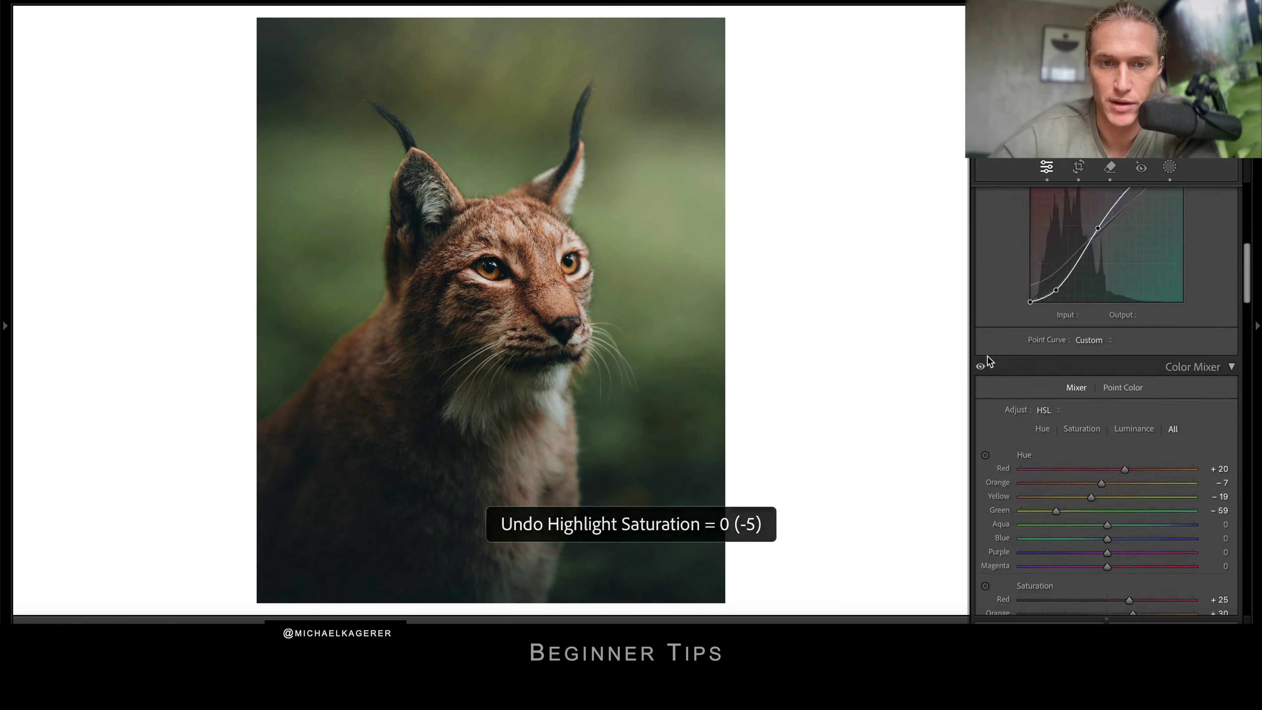
- Examine the lynx photo's brush mask and its Temp adjustment, and leave masking
click(1170, 167)
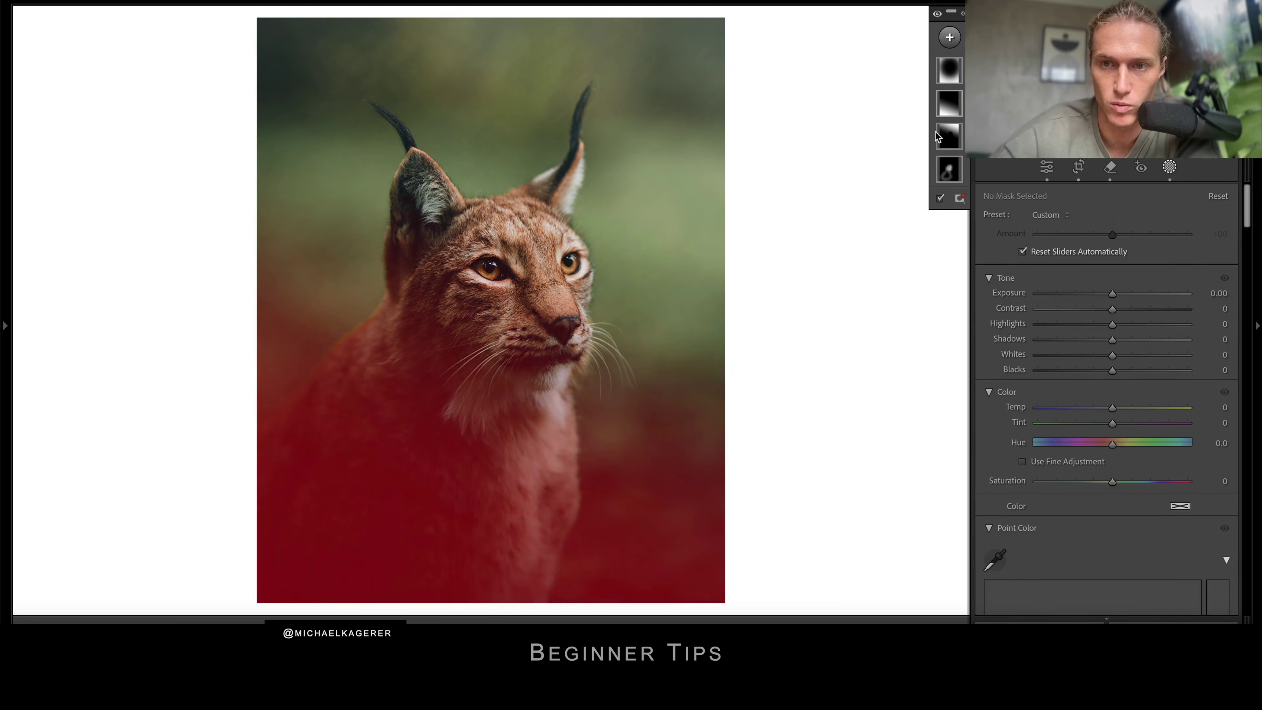
click(949, 167)
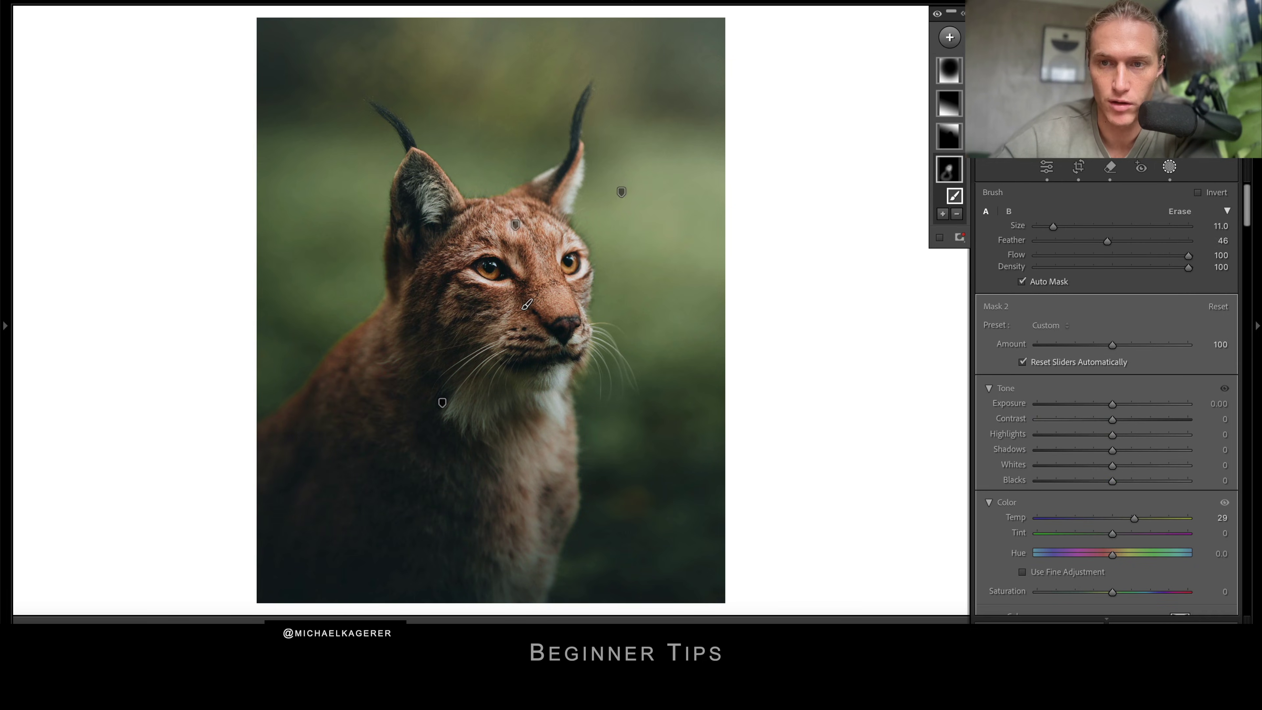
click(1170, 167)
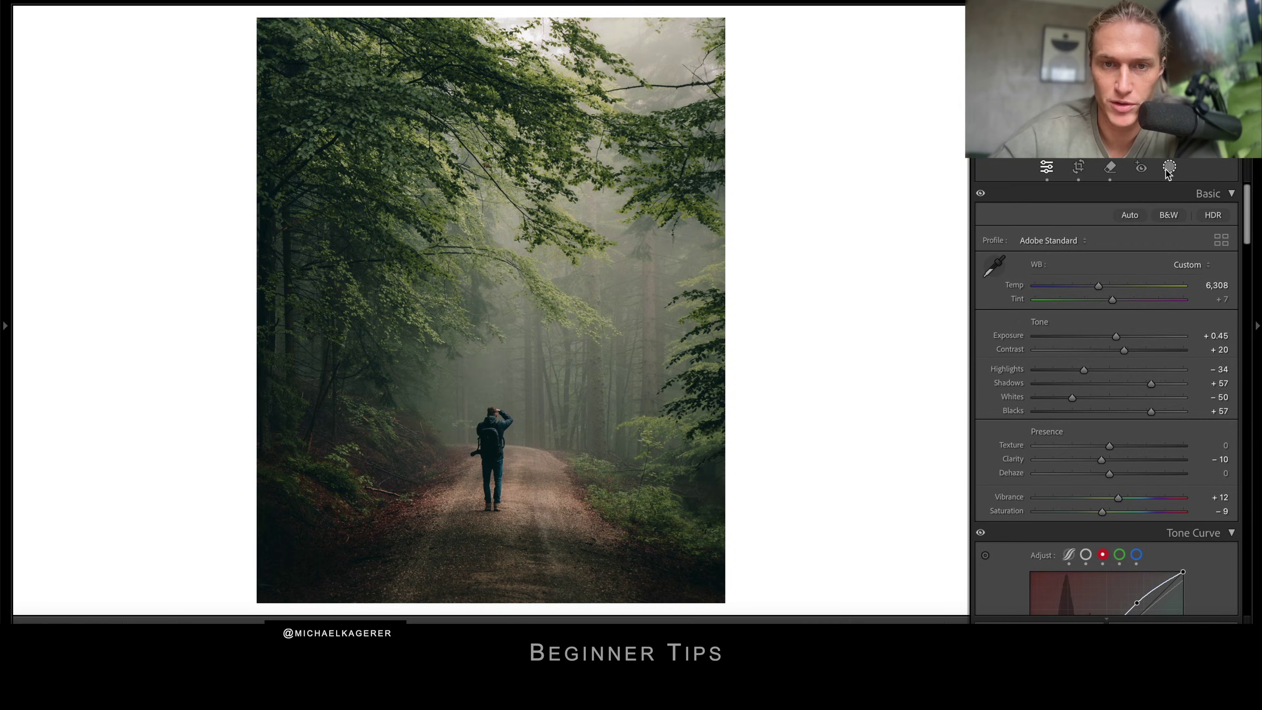
- Try a slightly cooler Temp on the mask over the forest photo's misty light area and return it to 15
click(1169, 168)
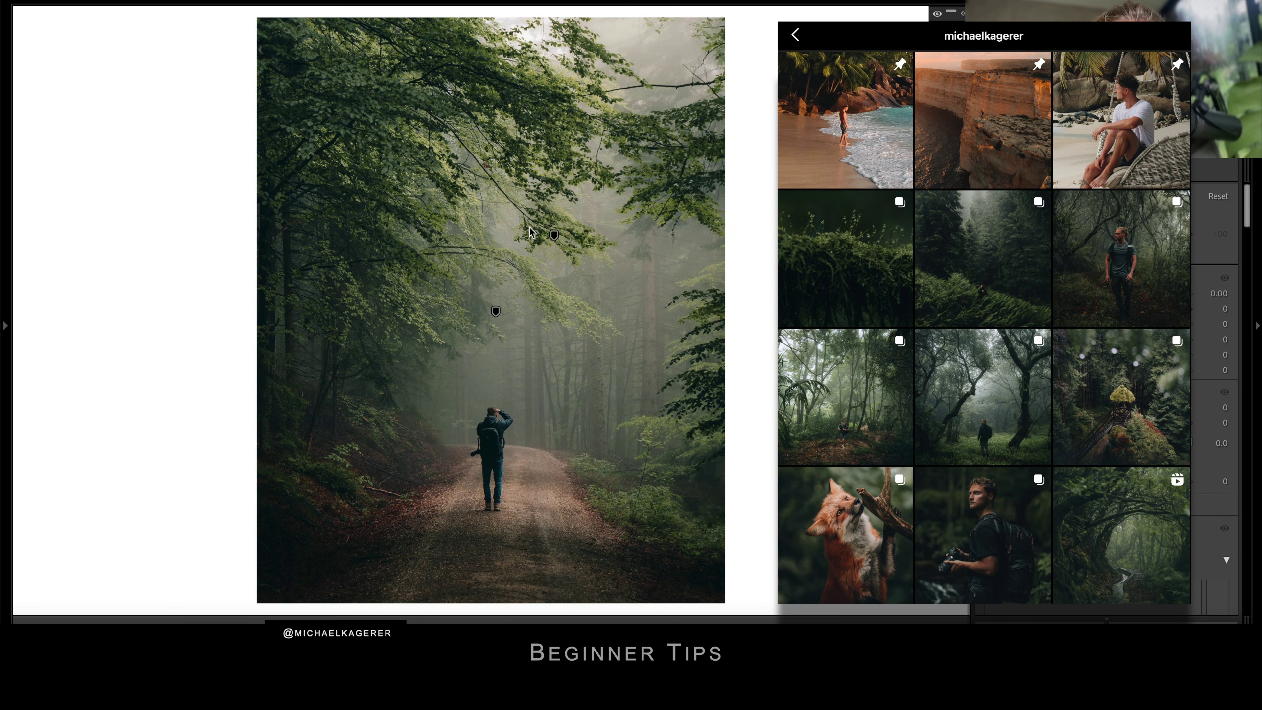
click(554, 235)
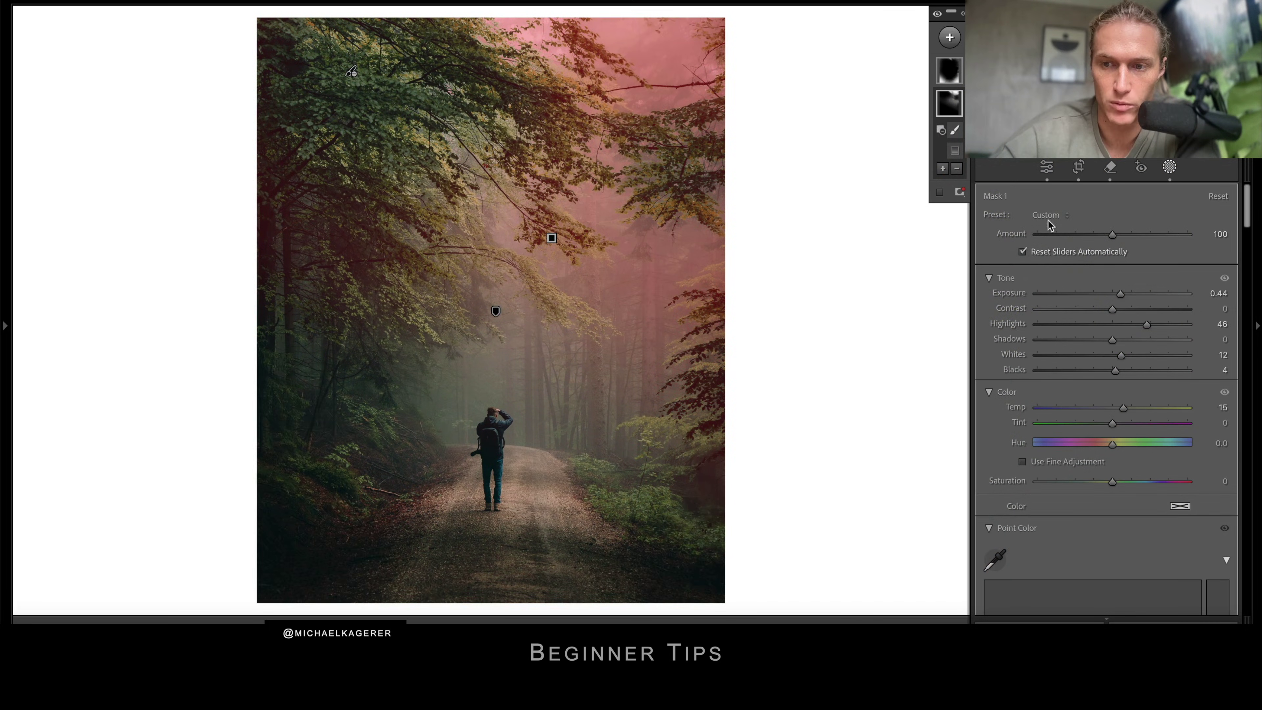
mouse_move(1129, 408)
mouse_down()
mouse_move(1118, 408)
mouse_move(1141, 410)
mouse_move(1090, 408)
mouse_move(1116, 411)
mouse_up()
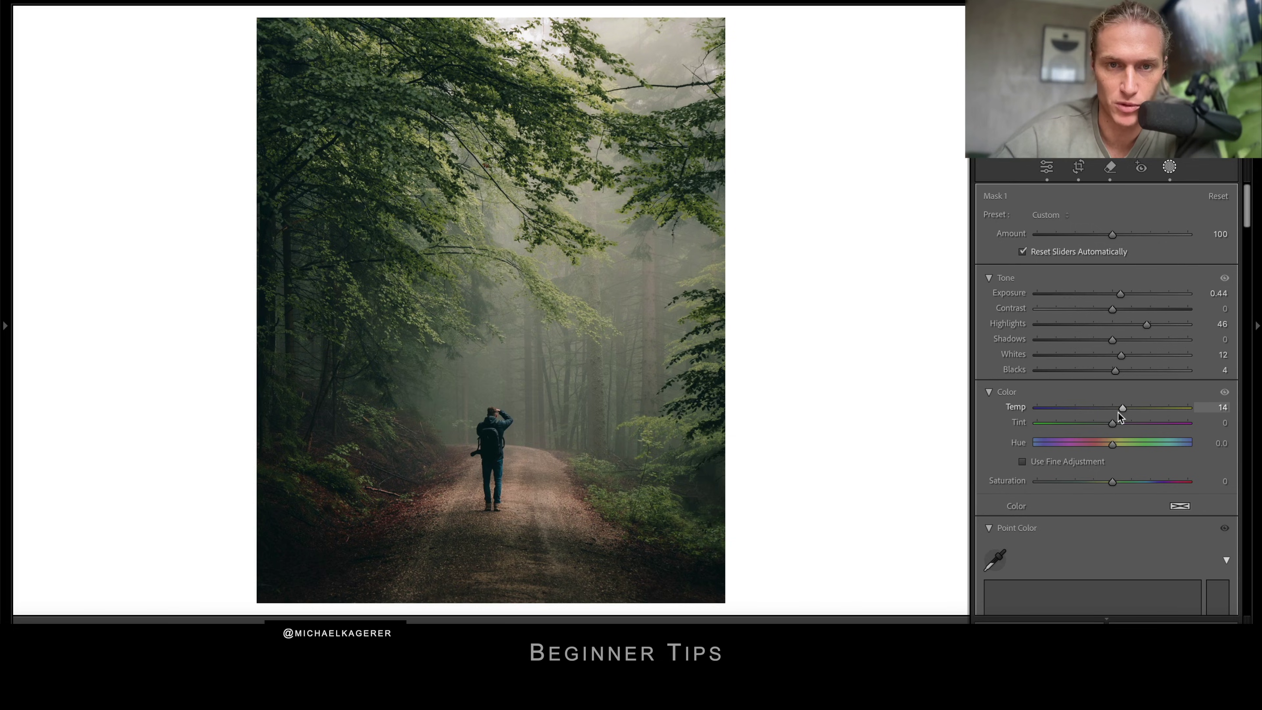
drag(1118, 413, 1117, 411)
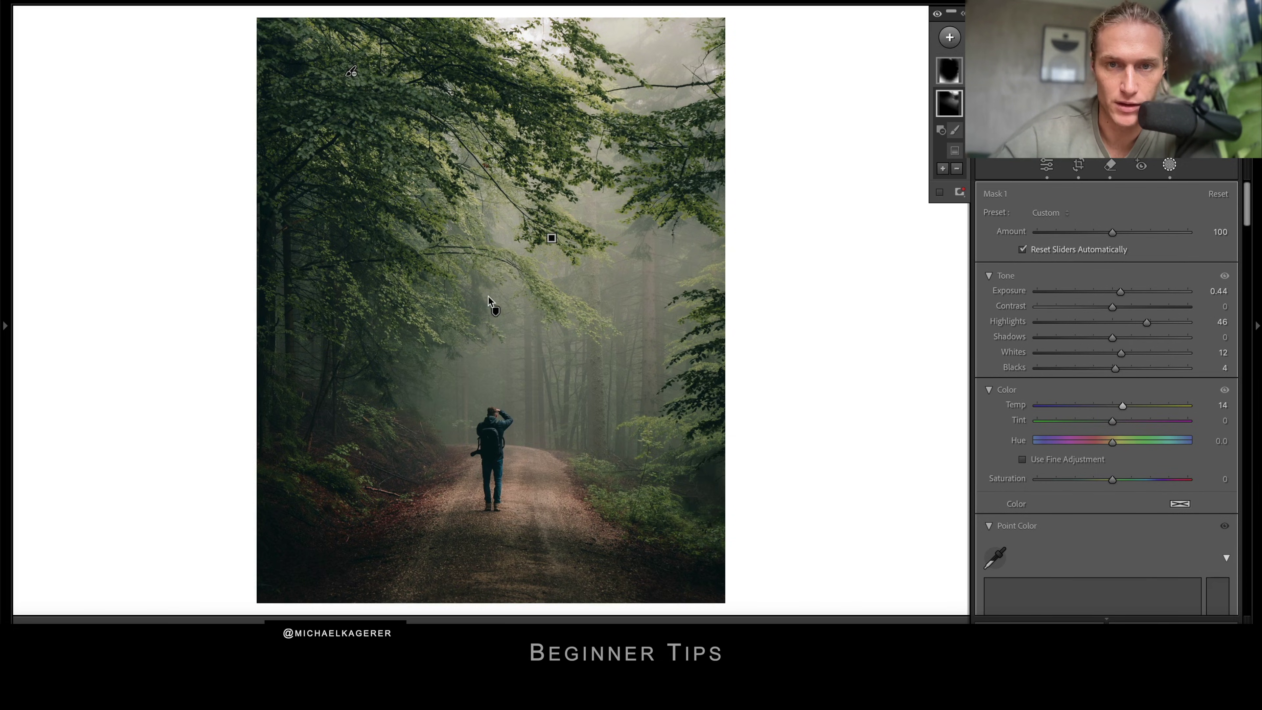
drag(1116, 416, 1121, 413)
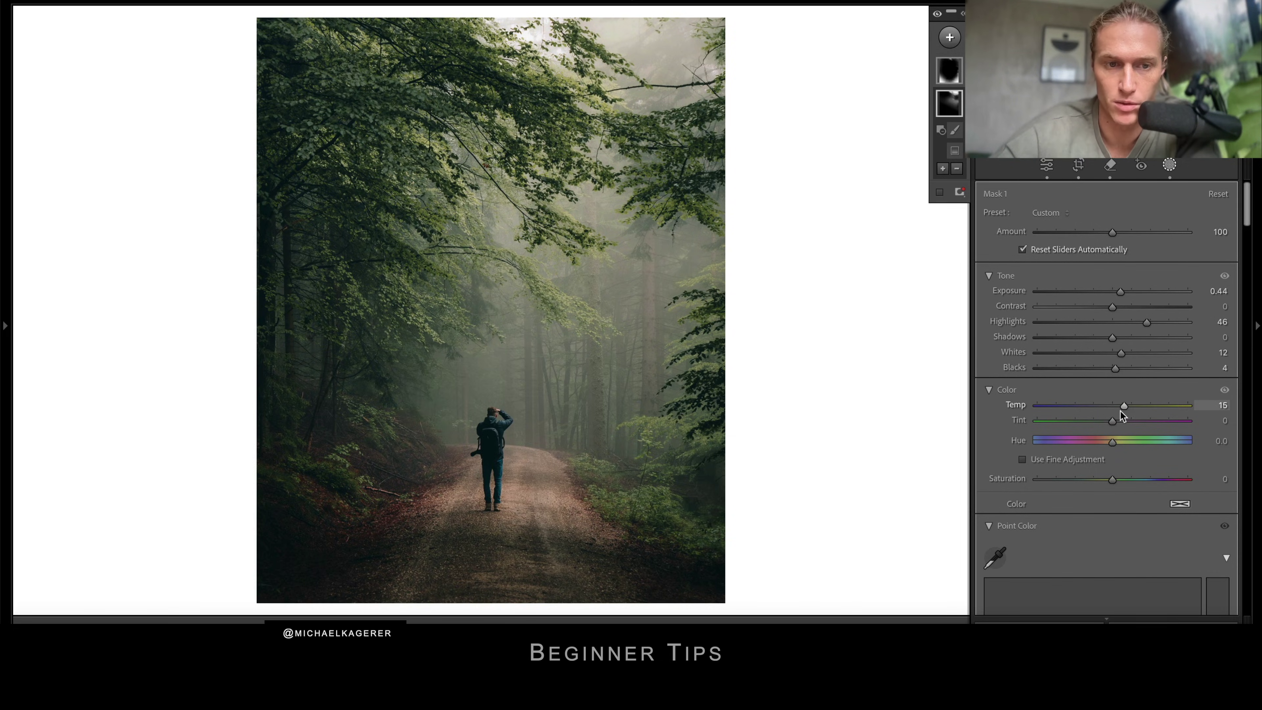
- Tint the forest photo's shadows green at hue 138 and saturation 13 in color grading, and return to the misty light mask
scroll(1056, 423, down, 10)
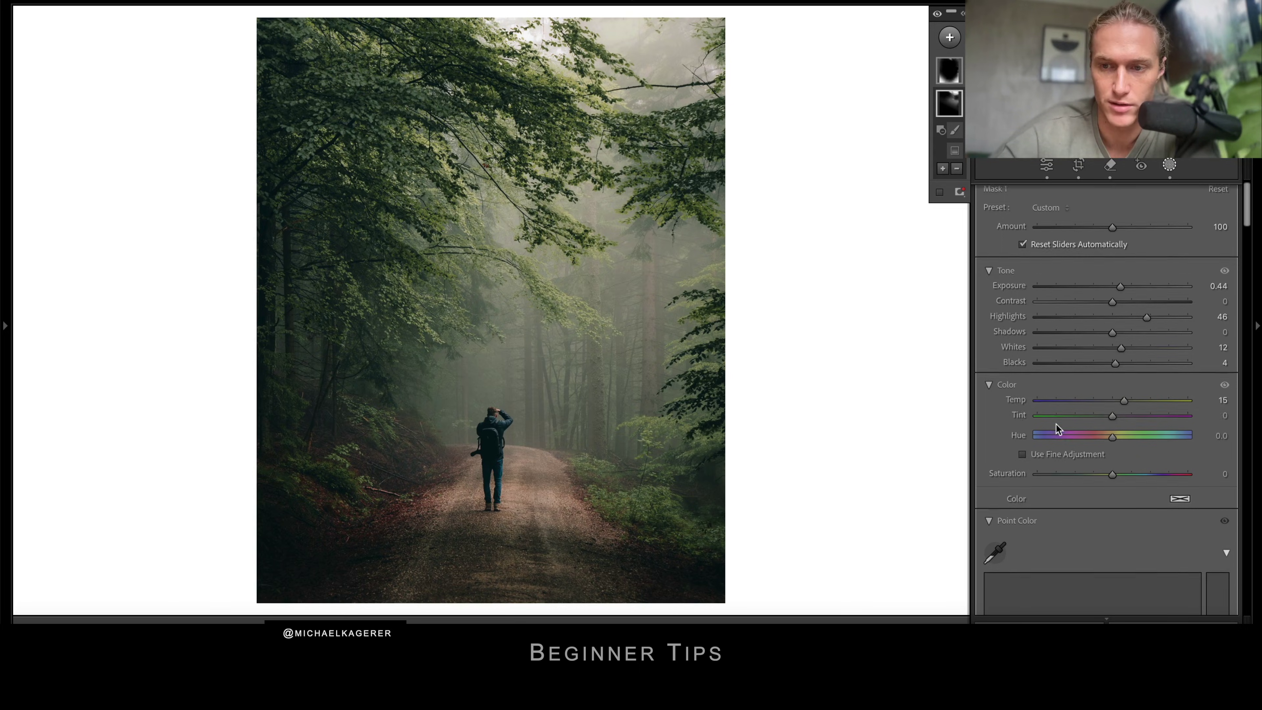
scroll(1056, 427, down, 10)
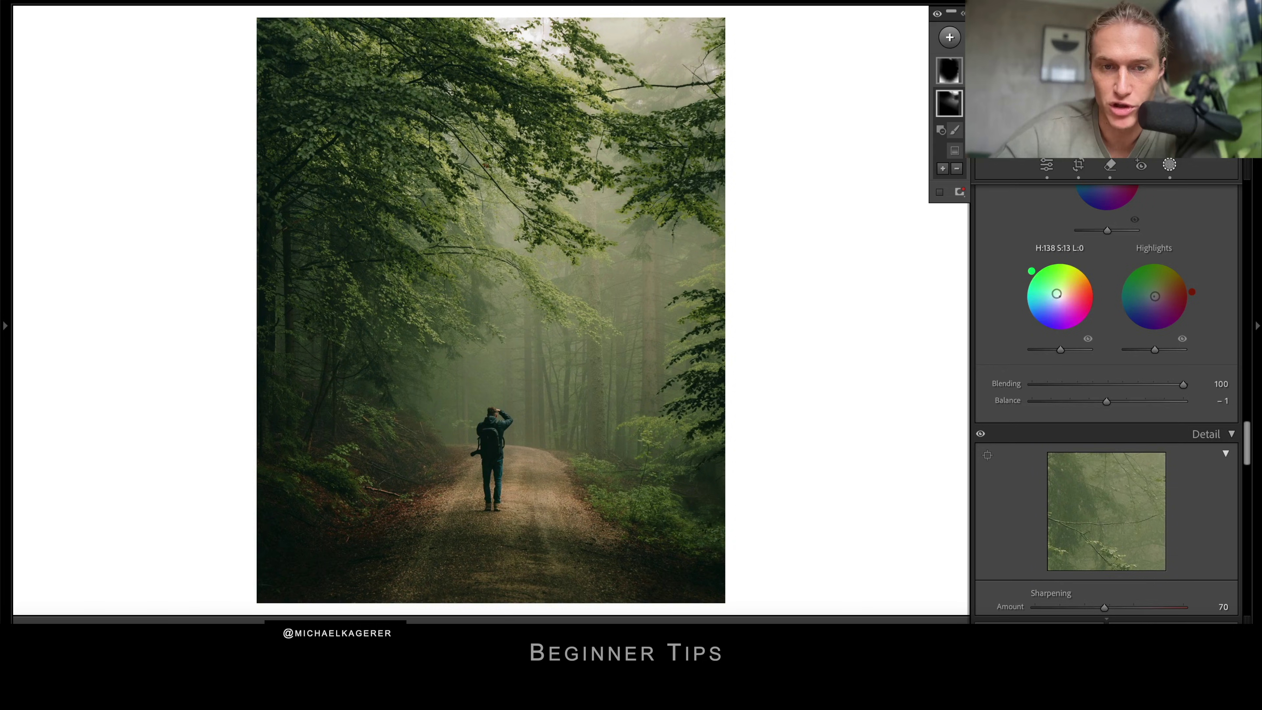
drag(1057, 293, 1060, 299)
scroll(1060, 299, up, 15)
click(950, 103)
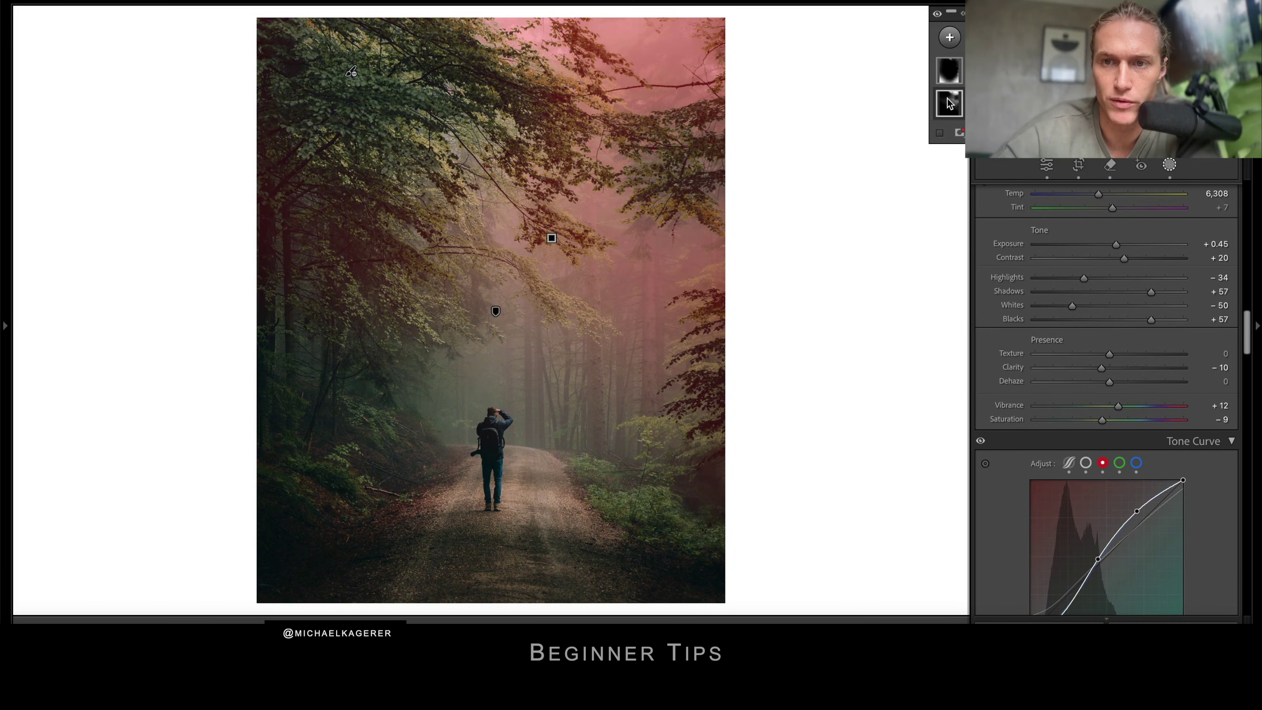
- Try adjusting the Temp of the subject mask on the rocky seaside photo and undo back to the edited version
click(955, 130)
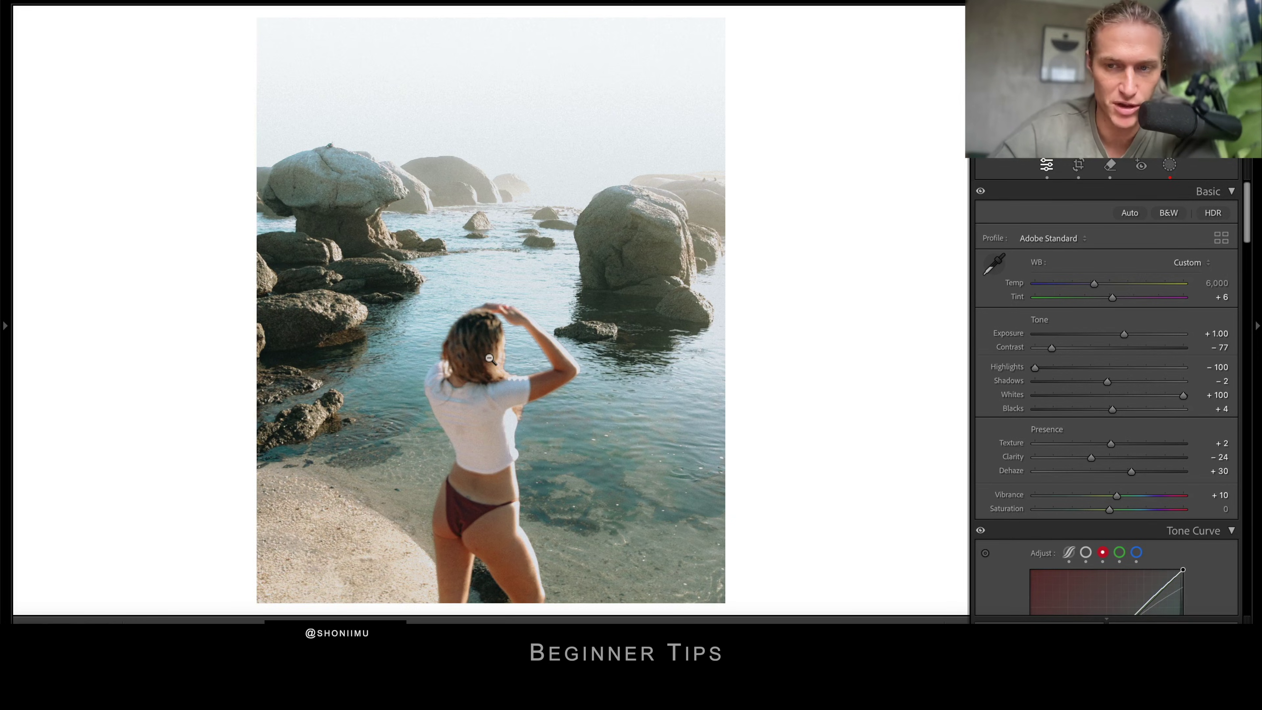
click(1169, 164)
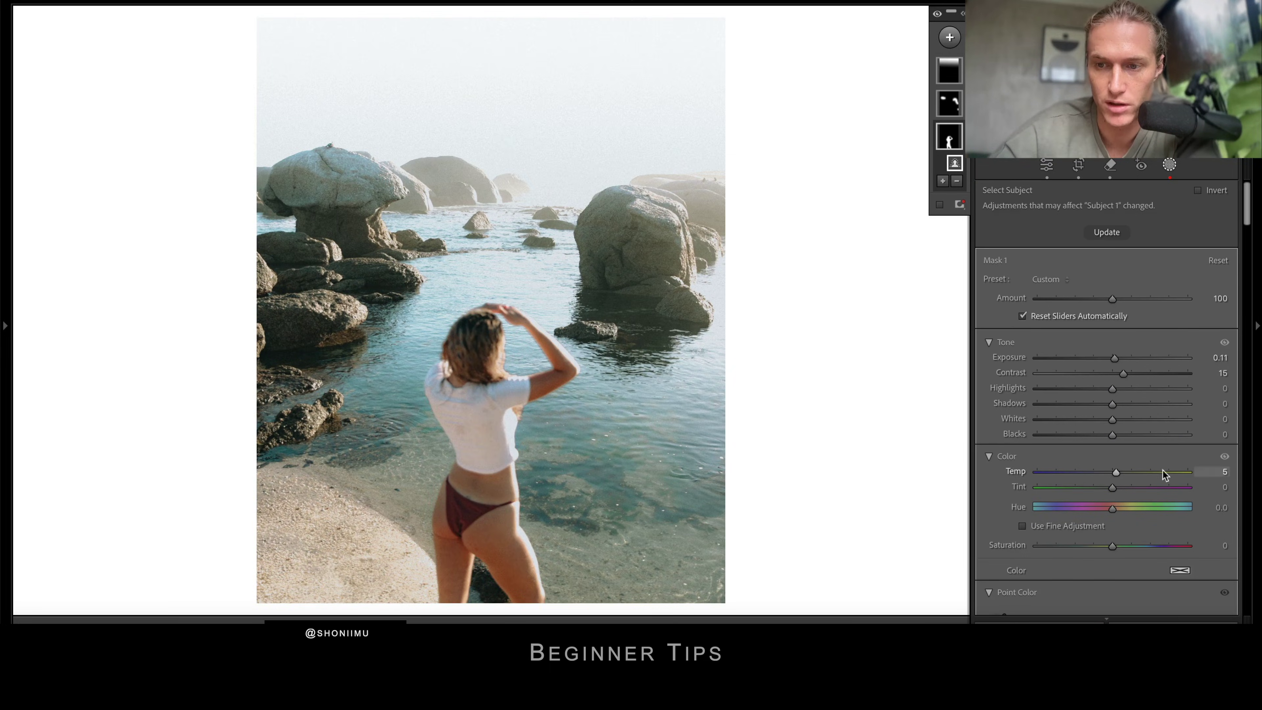
mouse_move(1114, 473)
mouse_down()
mouse_move(1097, 476)
mouse_move(1114, 481)
mouse_up()
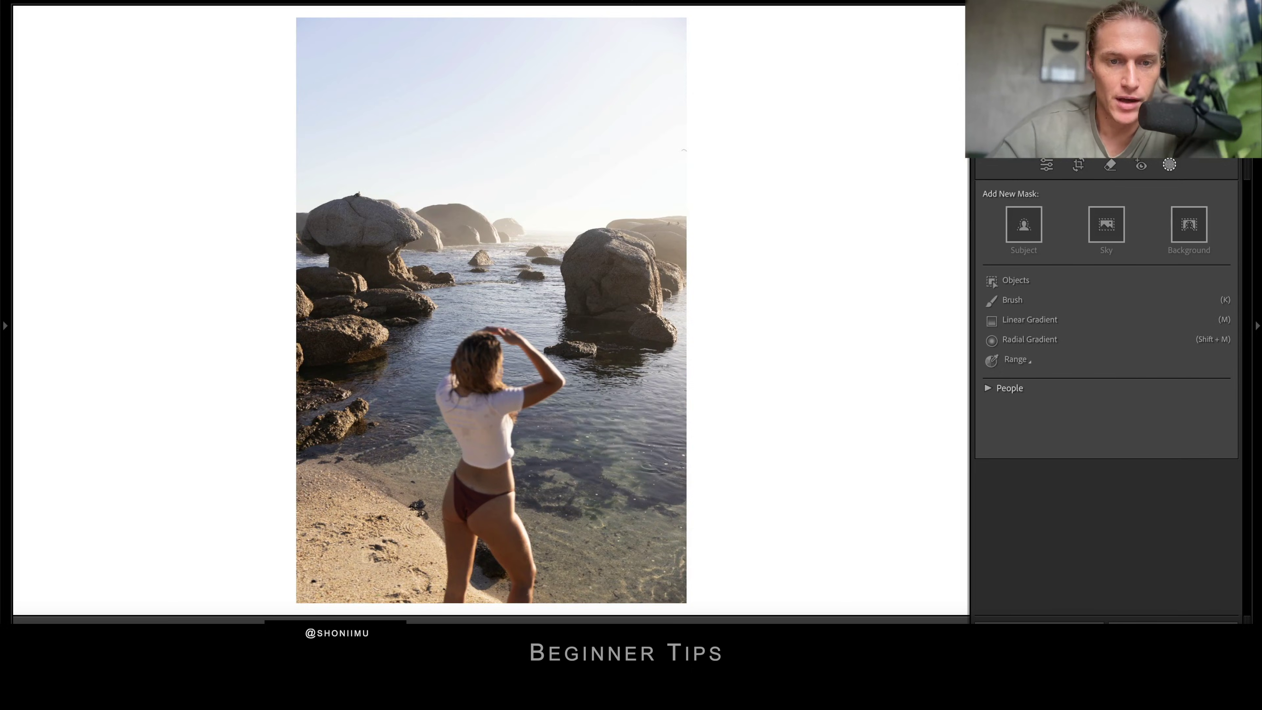
key(ctrl+z)
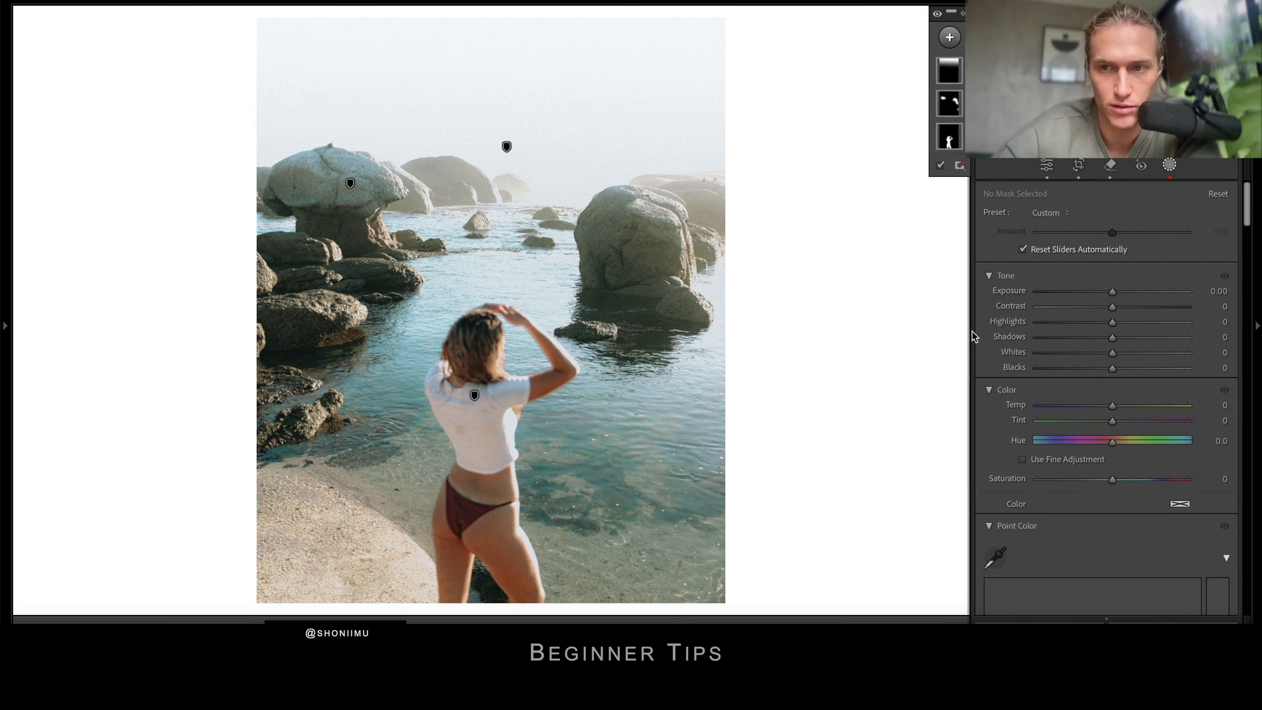
- Examine the Color Grading wheels for midtones, shadows and highlights on the rocky seaside photo
scroll(1197, 294, down, 15)
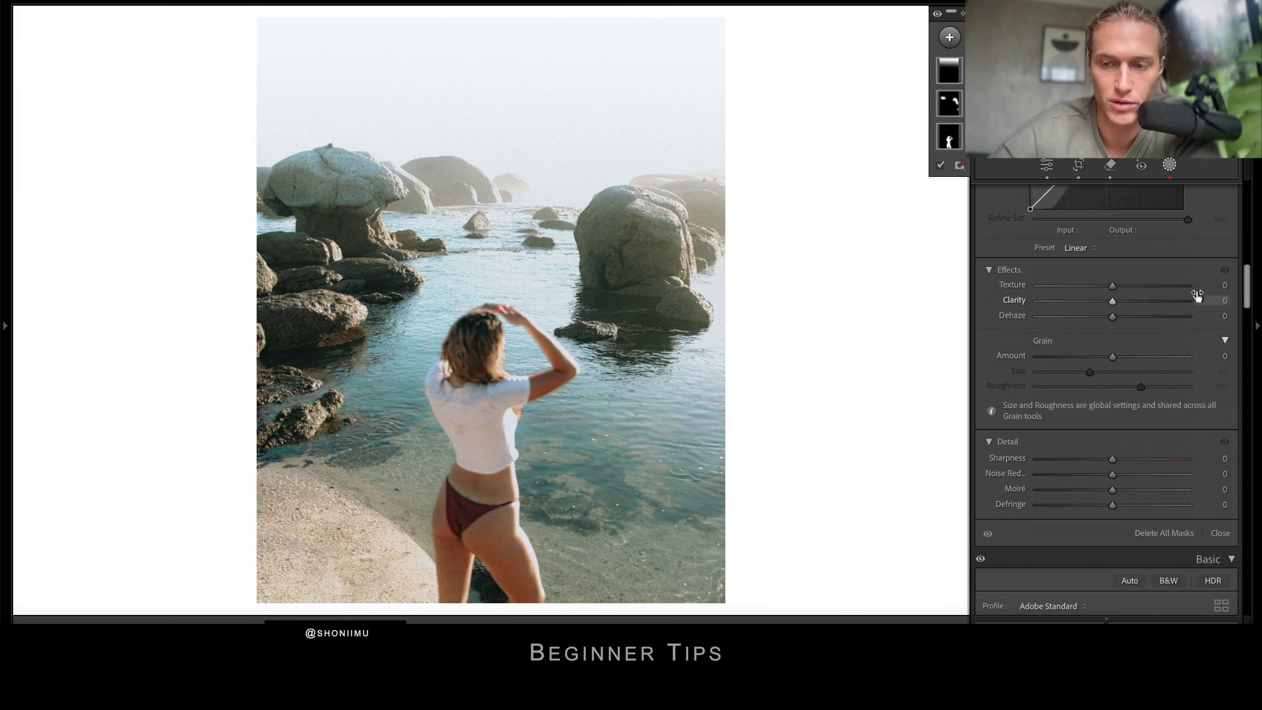
scroll(1197, 298, down, 20)
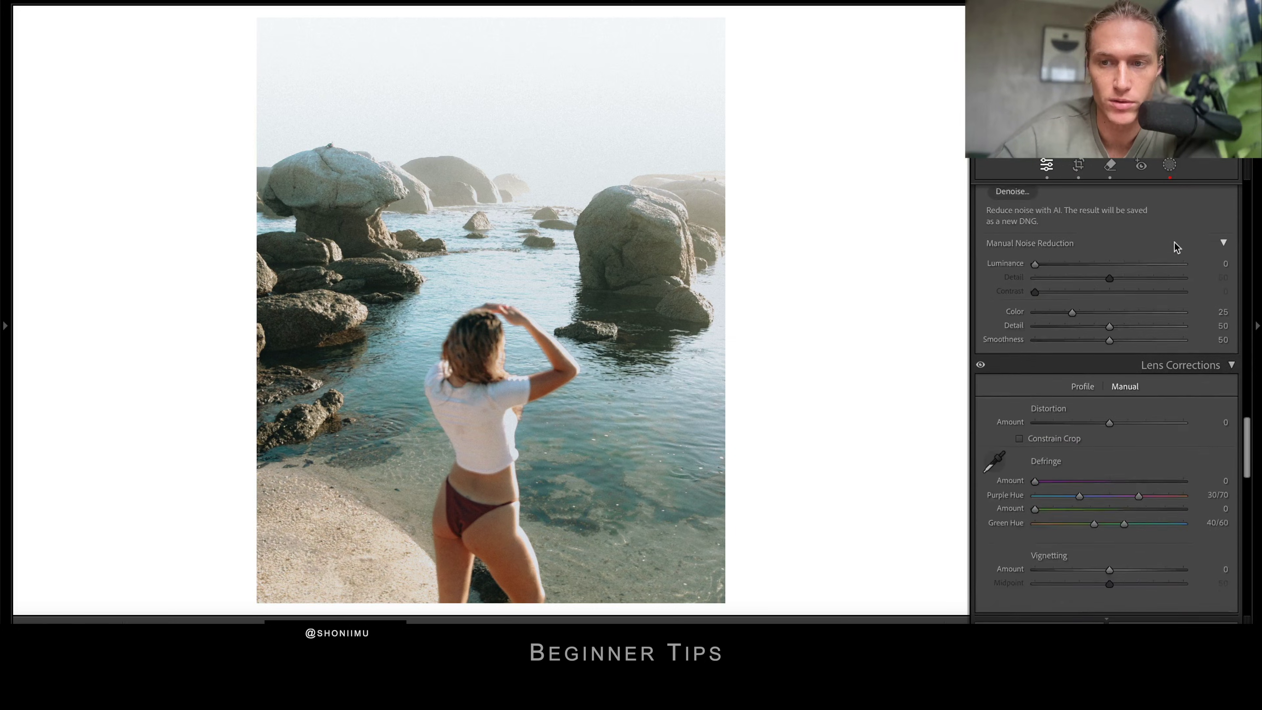
scroll(1175, 244, up, 5)
scroll(1174, 247, up, 4)
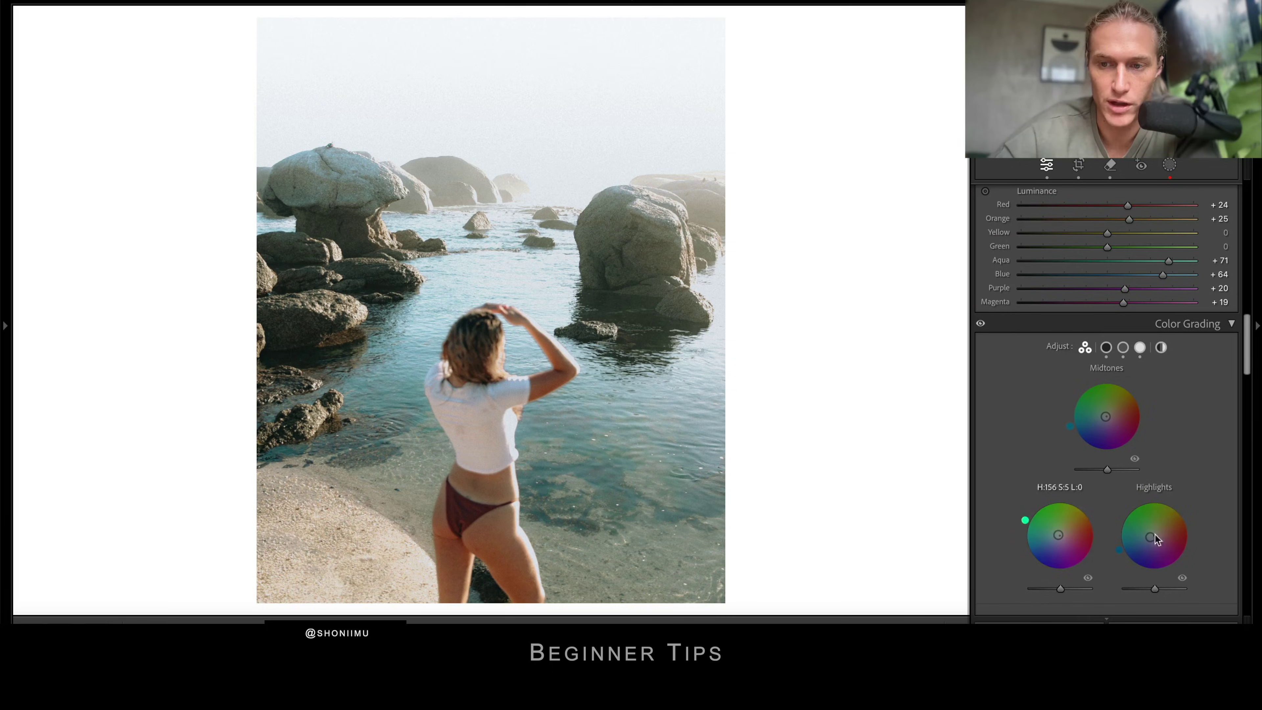
scroll(1090, 323, up, 2)
scroll(1091, 321, up, 12)
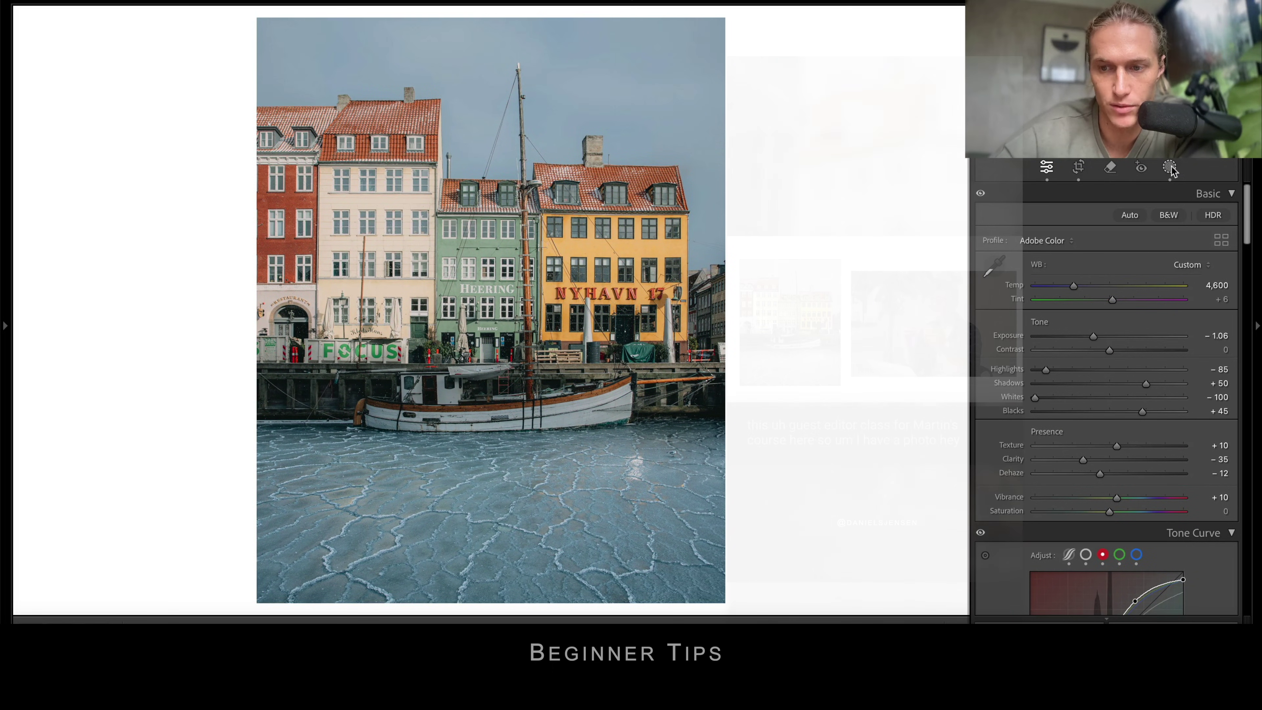
- Try Temp -34 on the gradient mask over the harbour photo's water, undo it, and try a slightly cooler Temp again
click(1171, 168)
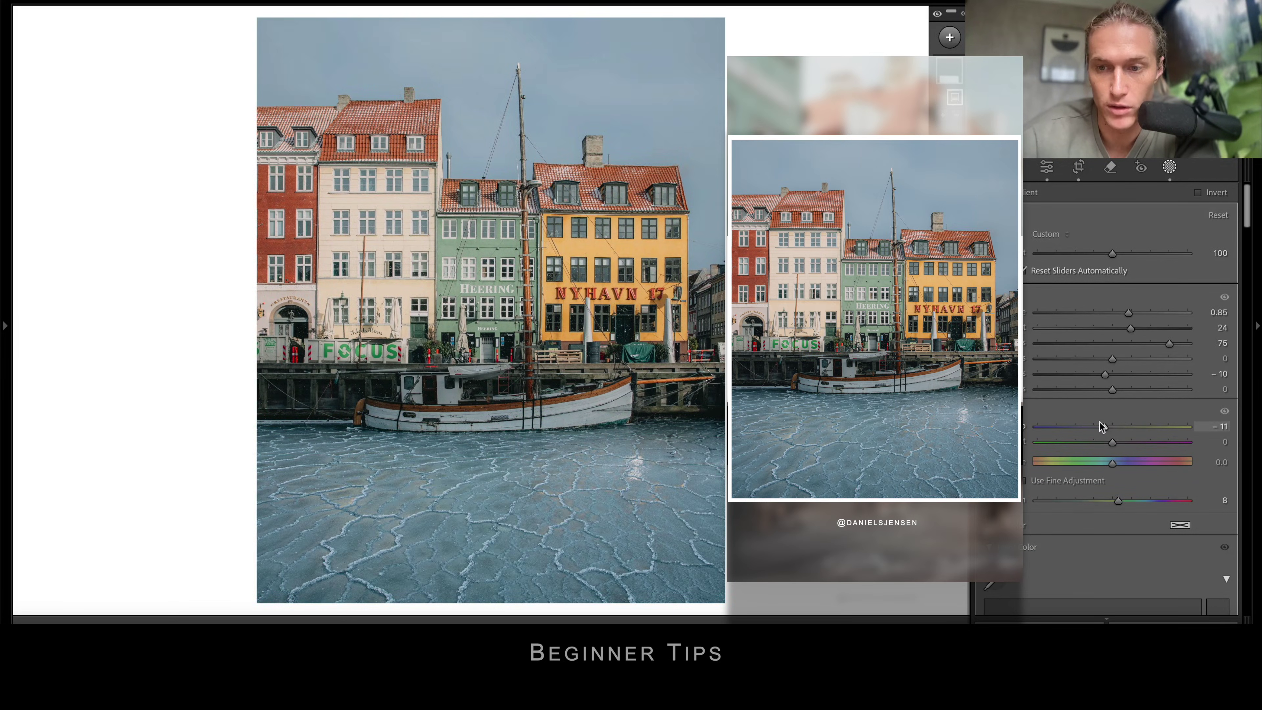
mouse_move(1102, 426)
mouse_down()
mouse_move(1074, 427)
mouse_move(1115, 427)
mouse_move(1086, 426)
mouse_up()
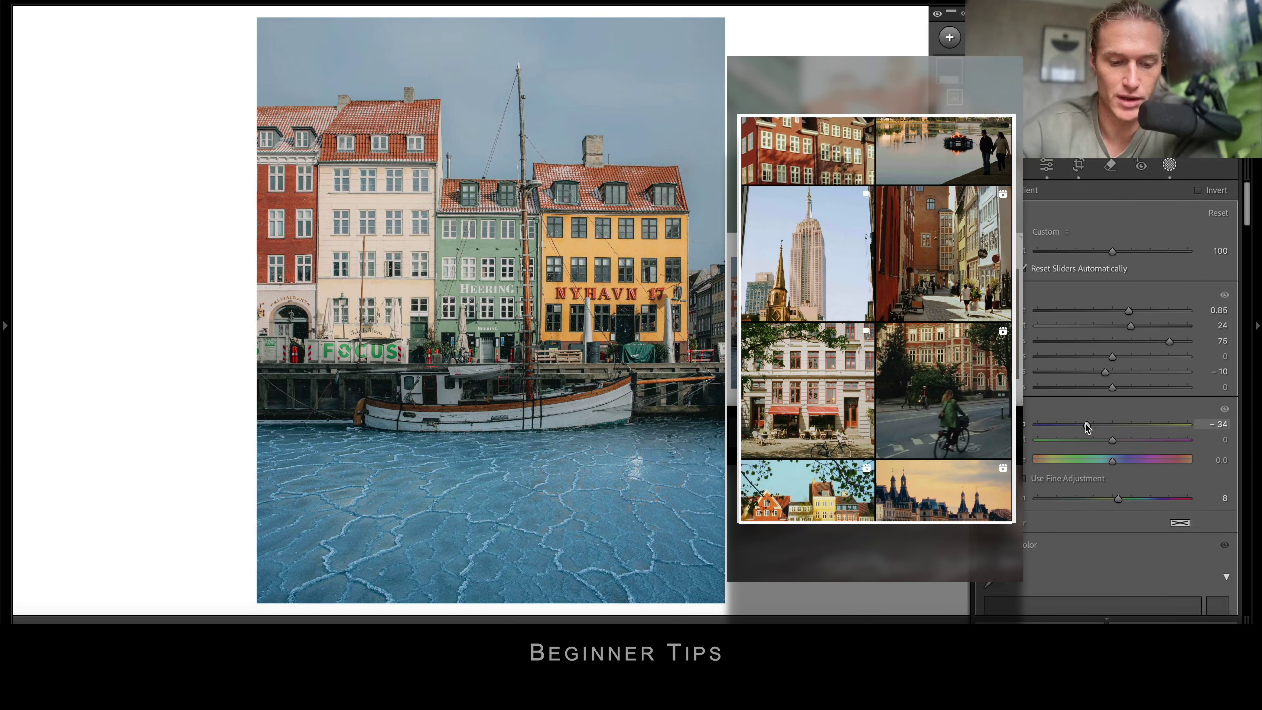
key(ctrl+z)
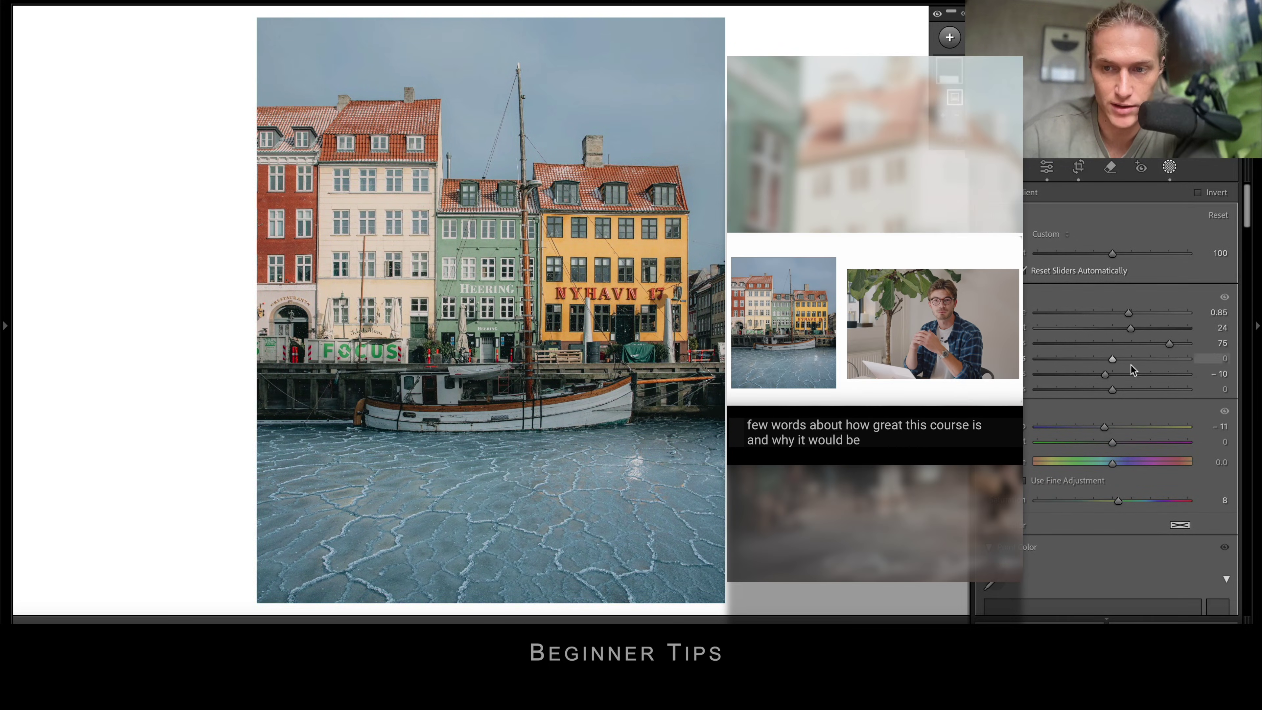
drag(1104, 428, 1095, 433)
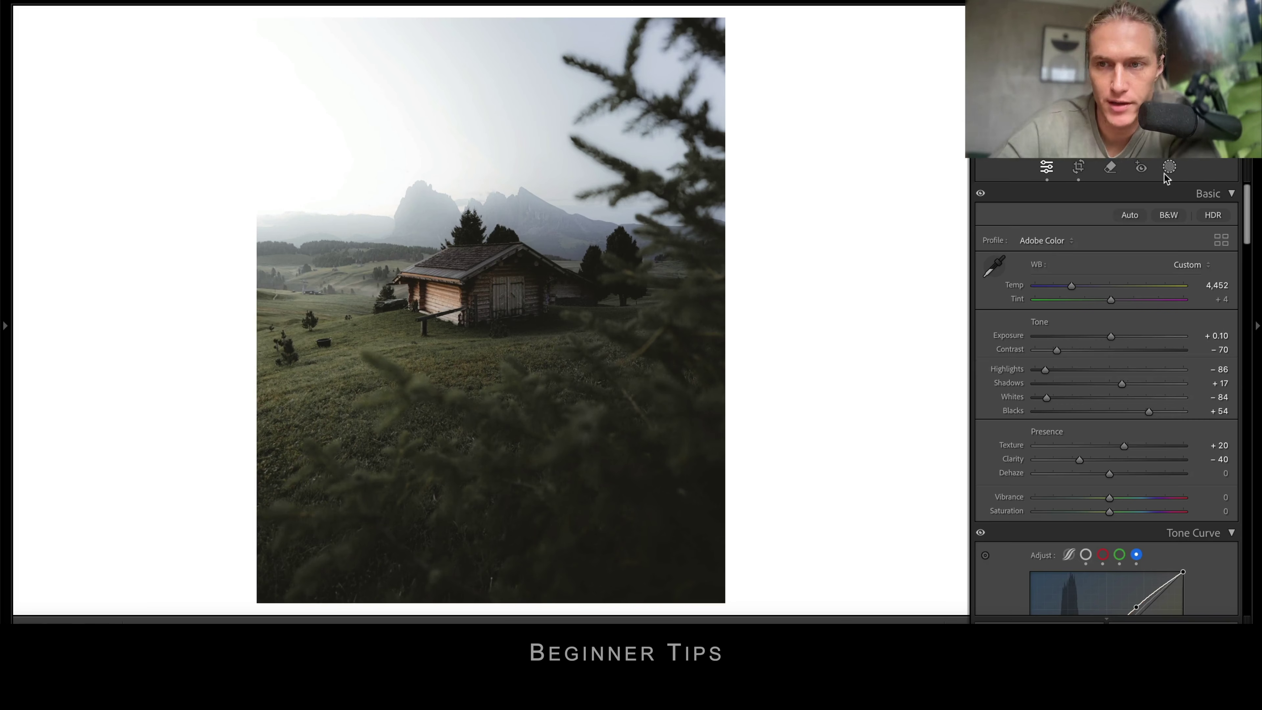
- Try Temp 76 and Highlights 100 on the radial gradient mask over the cabin photo's bright sky, undoing each change
click(1169, 169)
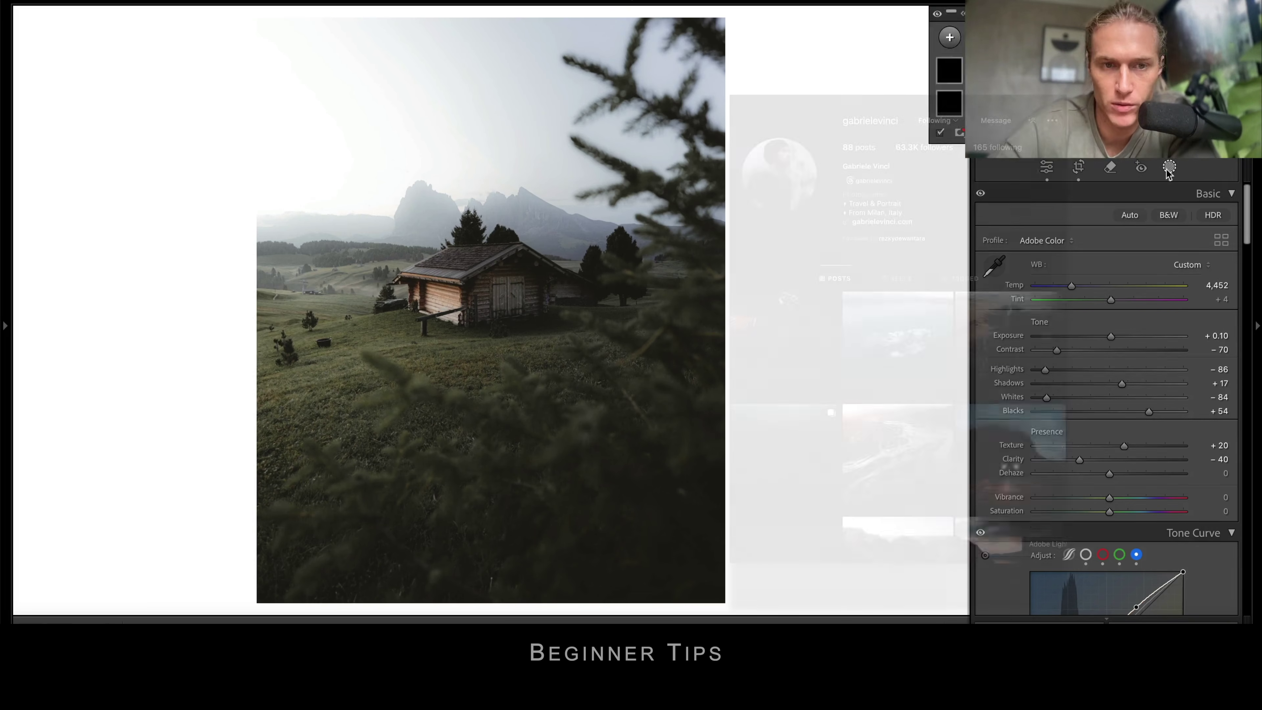
click(270, 191)
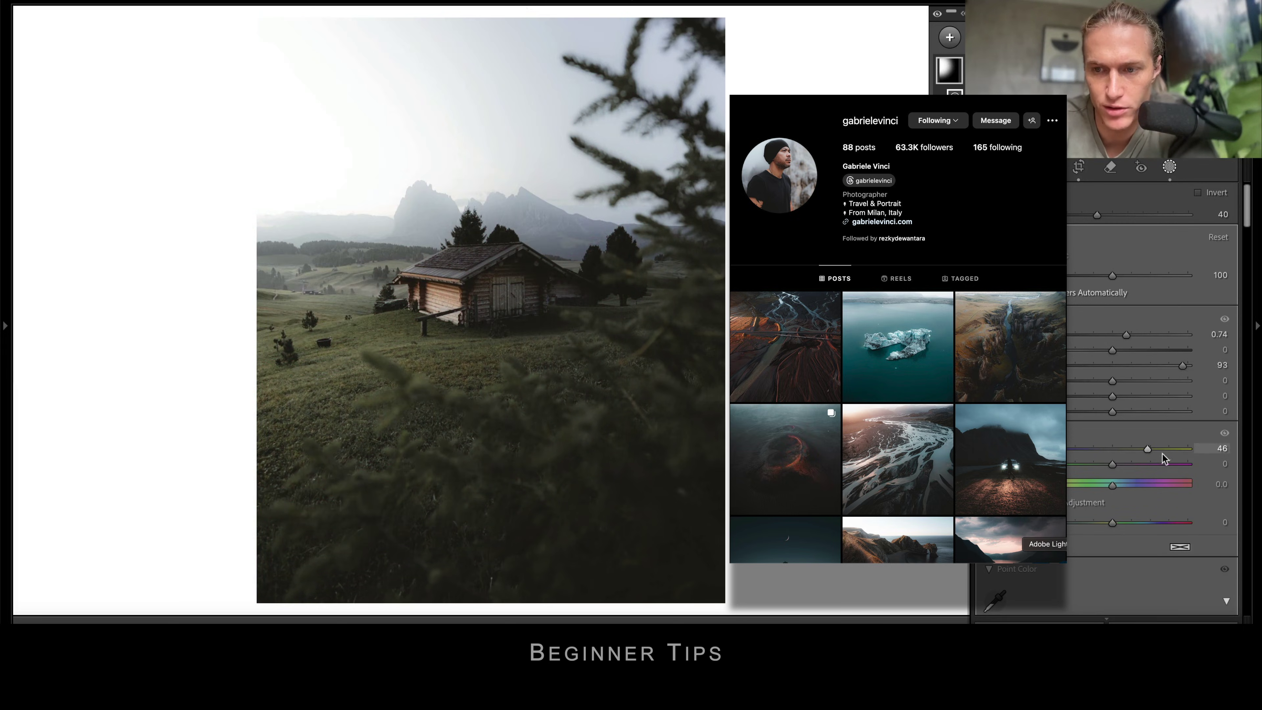
mouse_move(1146, 450)
mouse_down()
mouse_move(1109, 449)
mouse_move(1158, 449)
mouse_move(1068, 450)
mouse_move(1168, 454)
mouse_up()
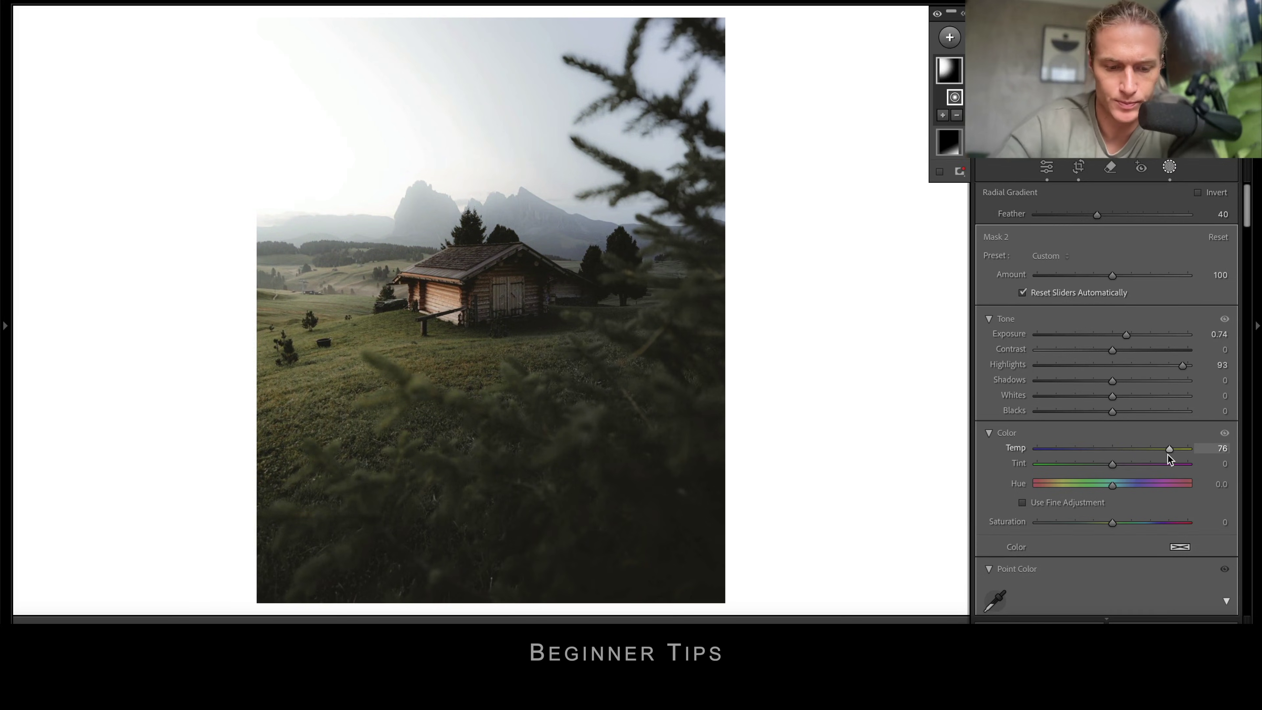
key(ctrl+z)
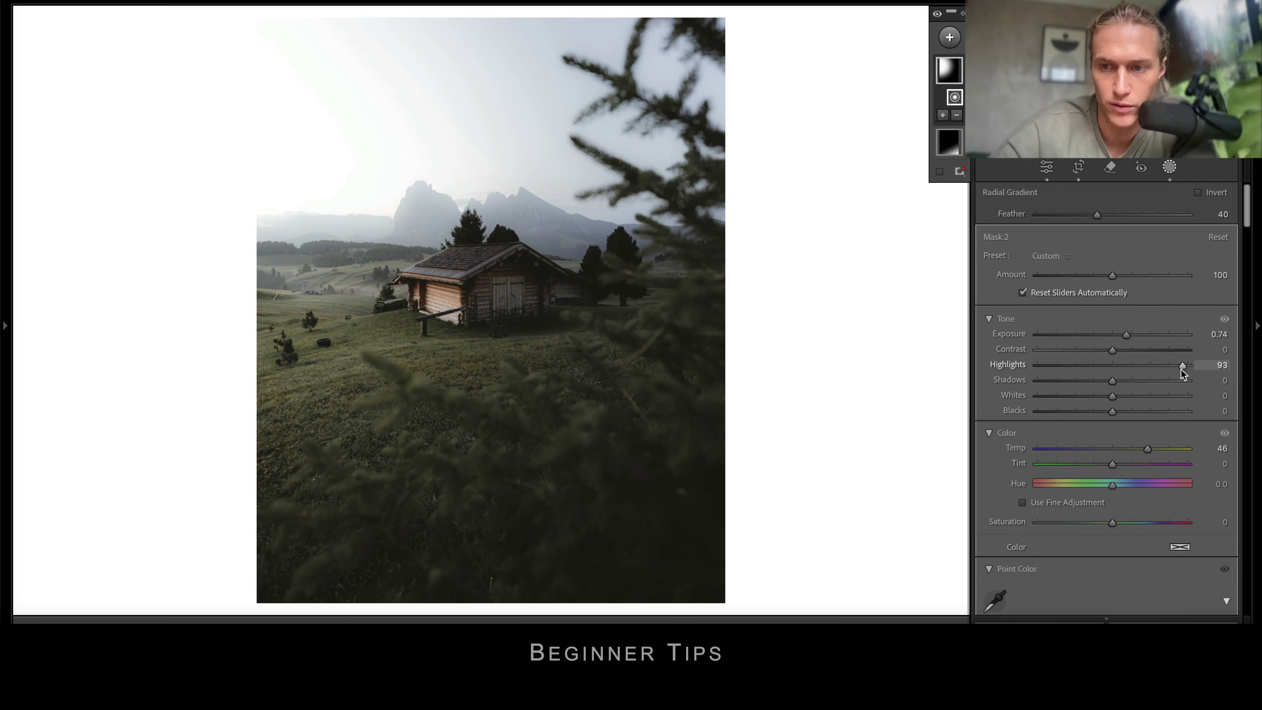
mouse_move(1180, 368)
mouse_down()
mouse_move(1095, 368)
mouse_move(1186, 354)
mouse_up()
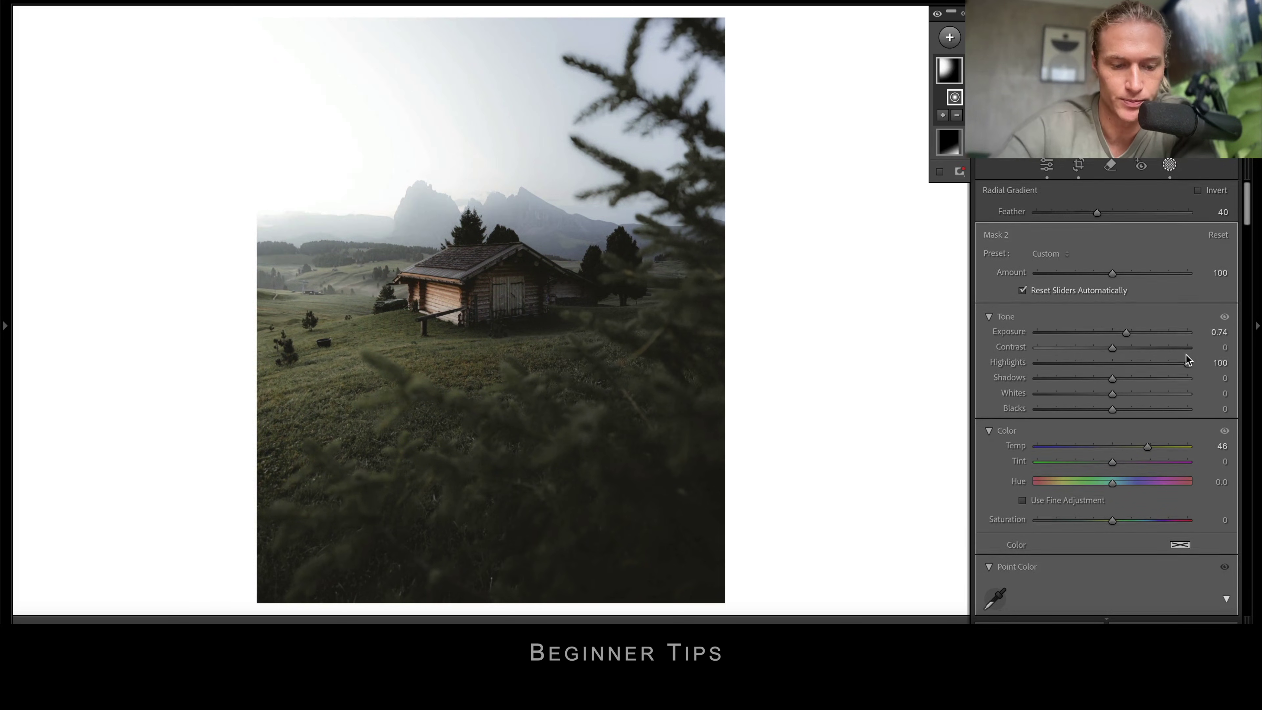
key(ctrl+z)
- Set the Temp of the cabin photo's radial gradient mask to 62 and display the mask's outline
mouse_move(1146, 450)
mouse_down()
mouse_move(1119, 450)
mouse_move(1158, 453)
mouse_up()
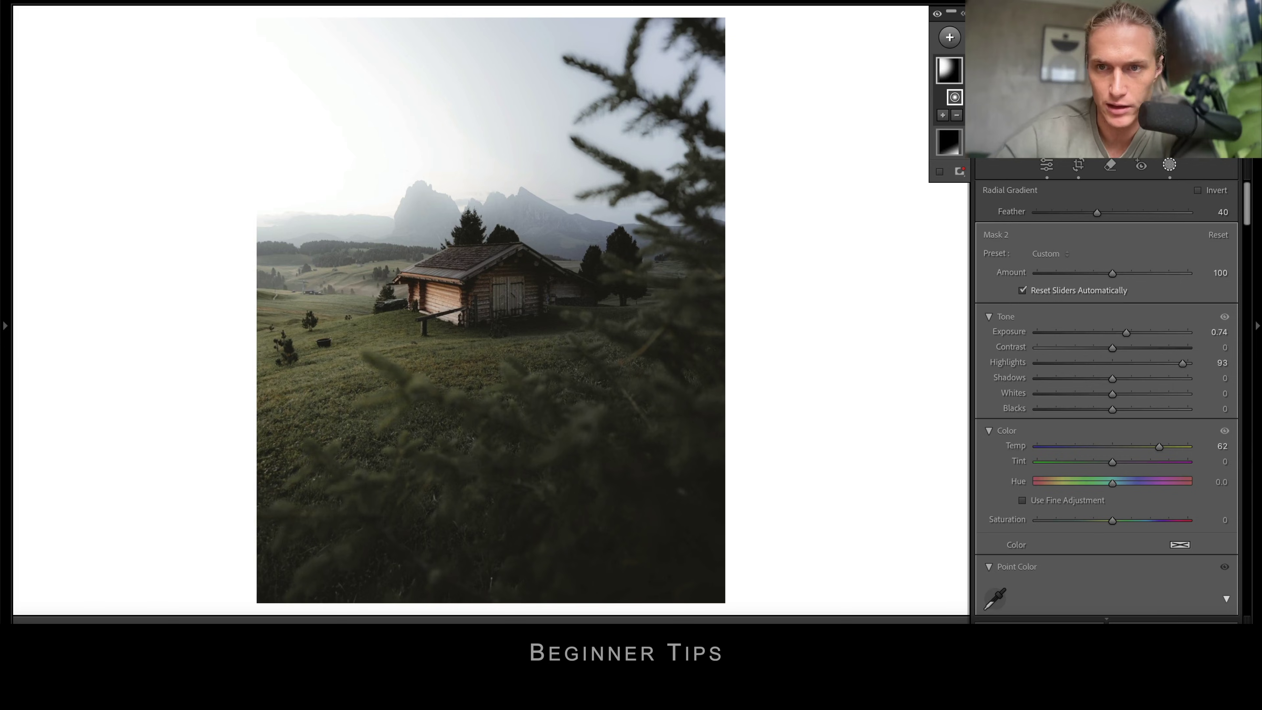
click(949, 70)
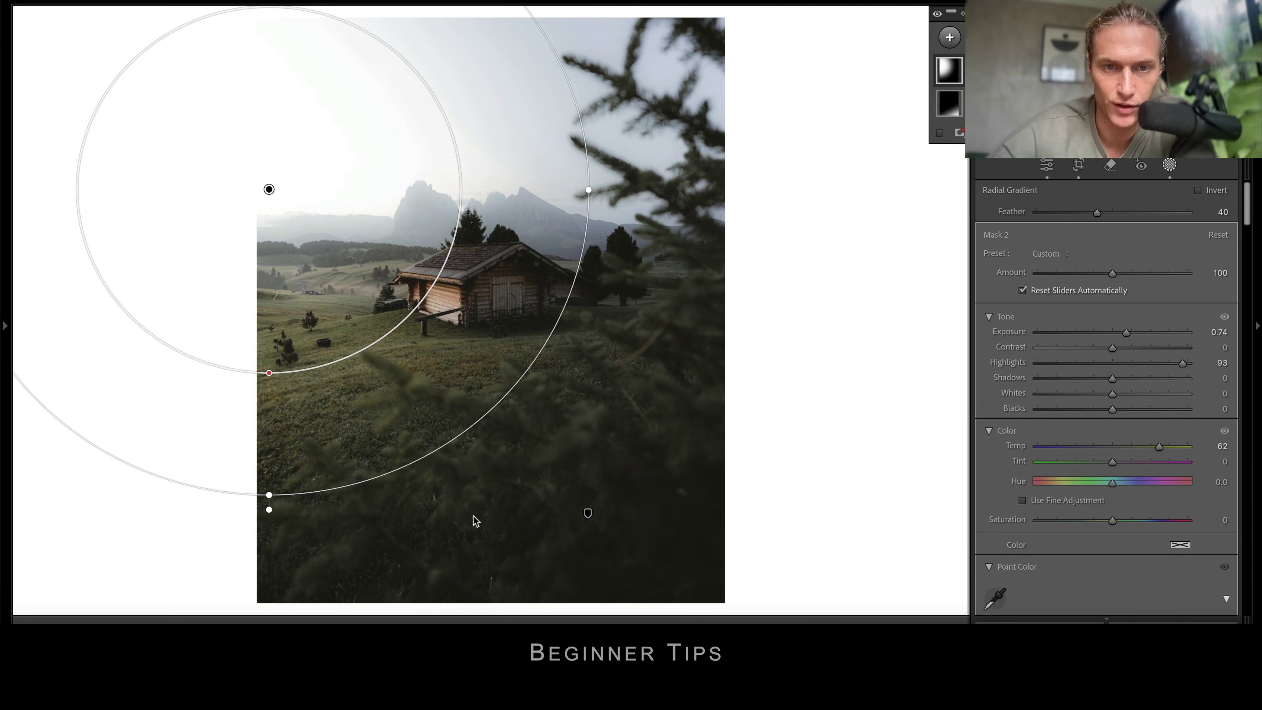
- Examine the brush mask on the white of the eye in the close-up photo and try a slightly cooler Temp
click(1172, 251)
click(1133, 221)
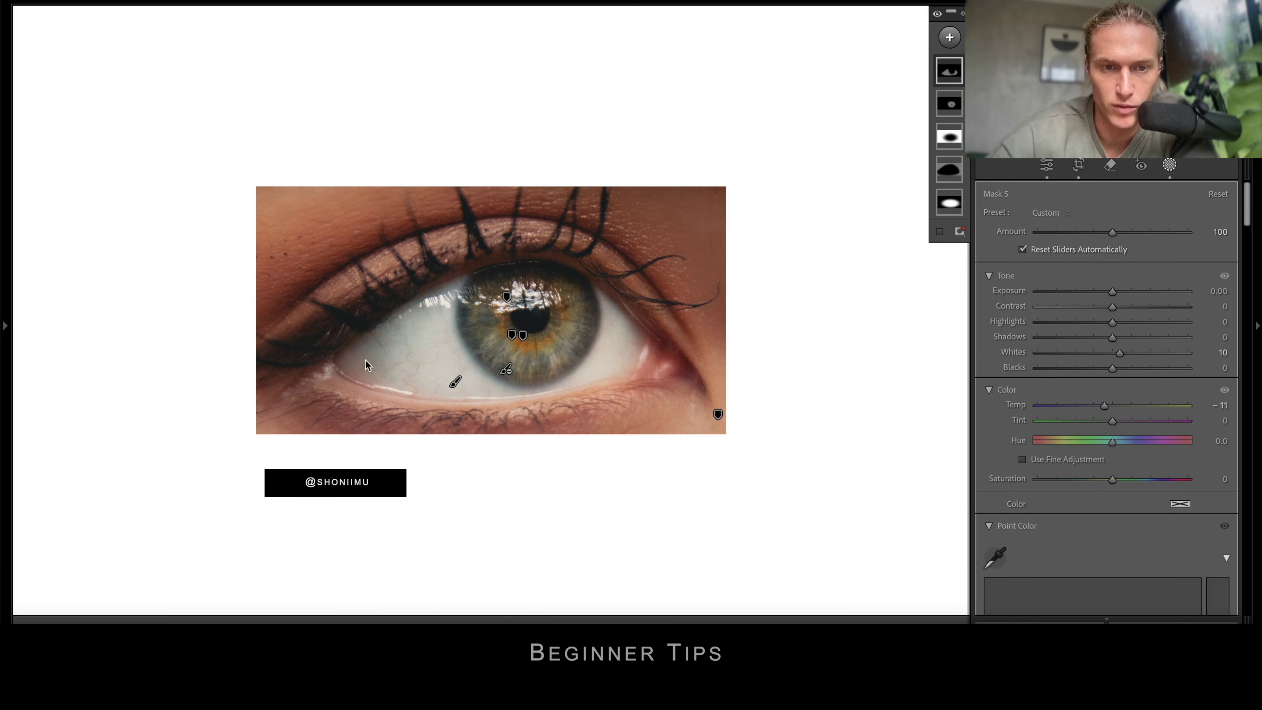
mouse_move(947, 75)
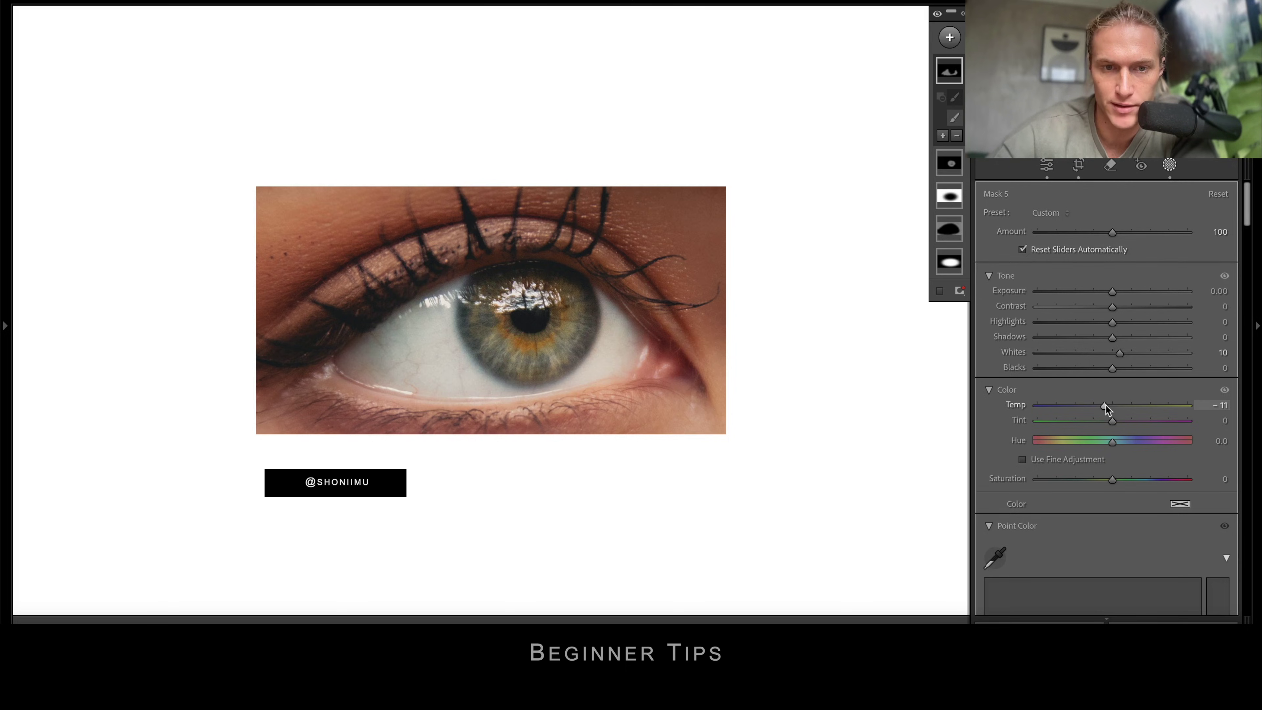
mouse_move(1103, 405)
mouse_down()
mouse_move(1124, 411)
mouse_move(1065, 407)
mouse_move(1130, 407)
mouse_move(1097, 408)
mouse_up()
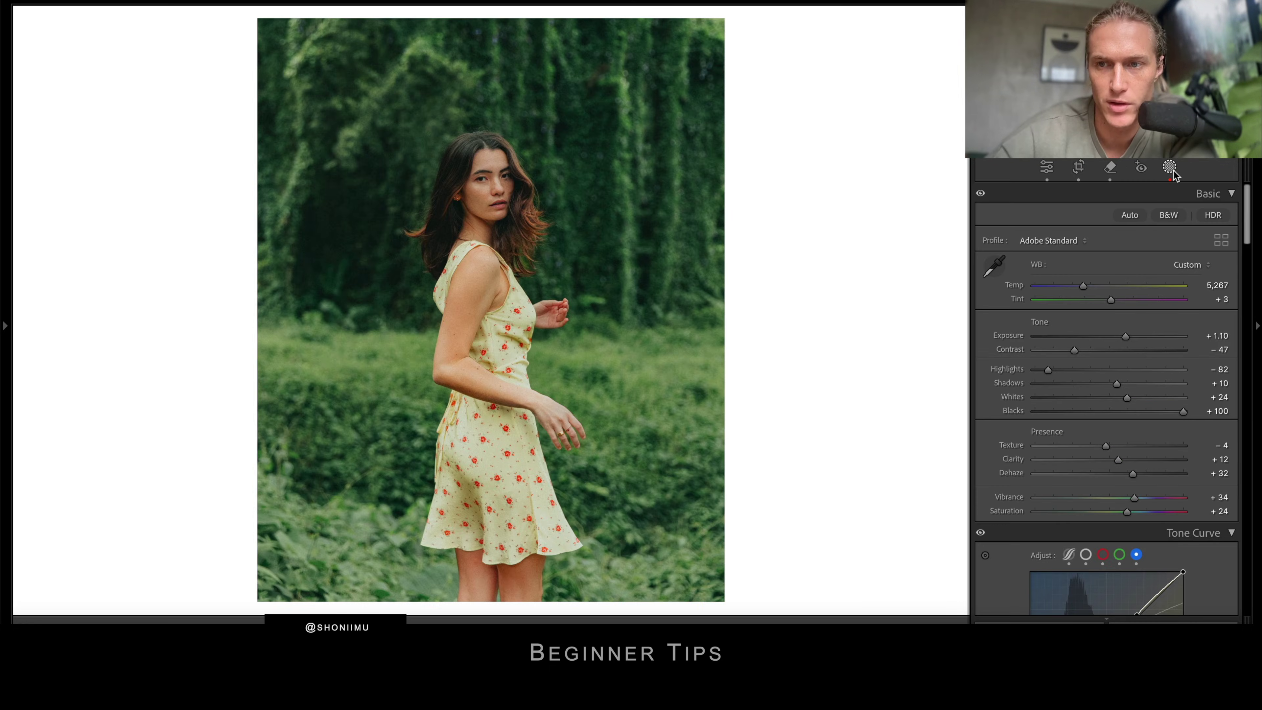
- Try a warmer Temp on the subject mask of the photo with the yellow dress and undo the change
click(1170, 167)
click(957, 399)
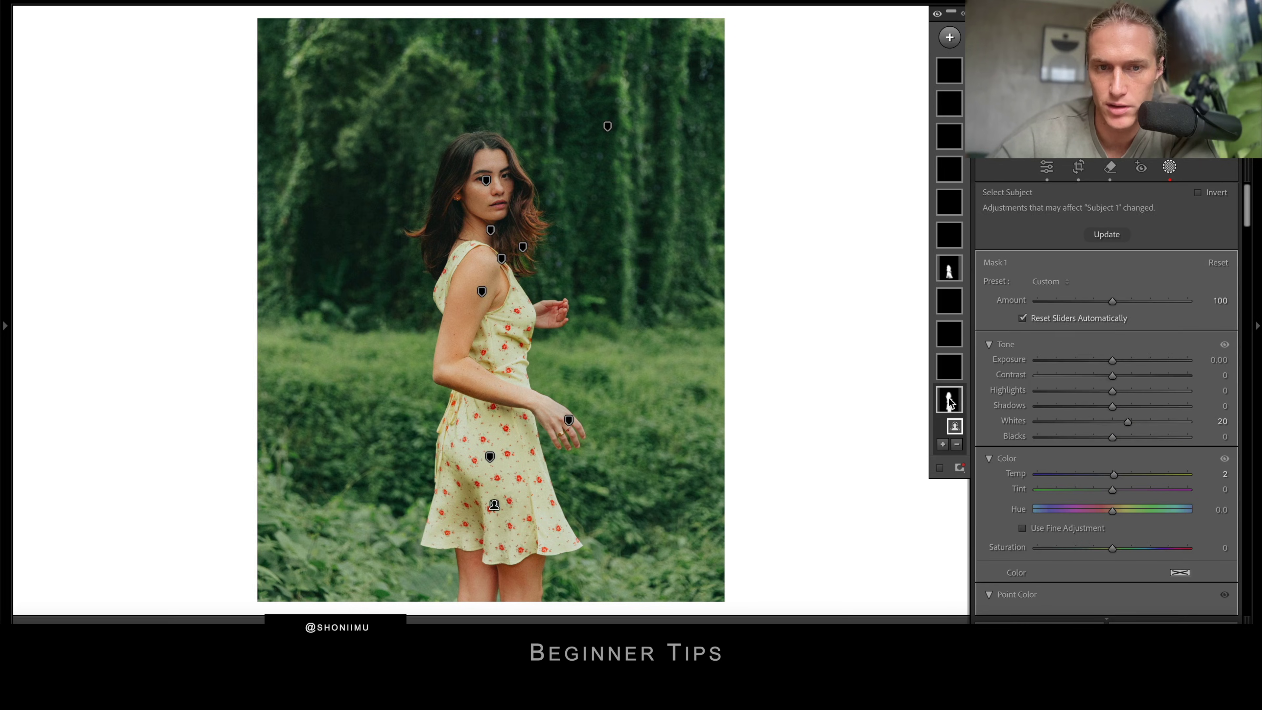
scroll(1104, 371, down, 5)
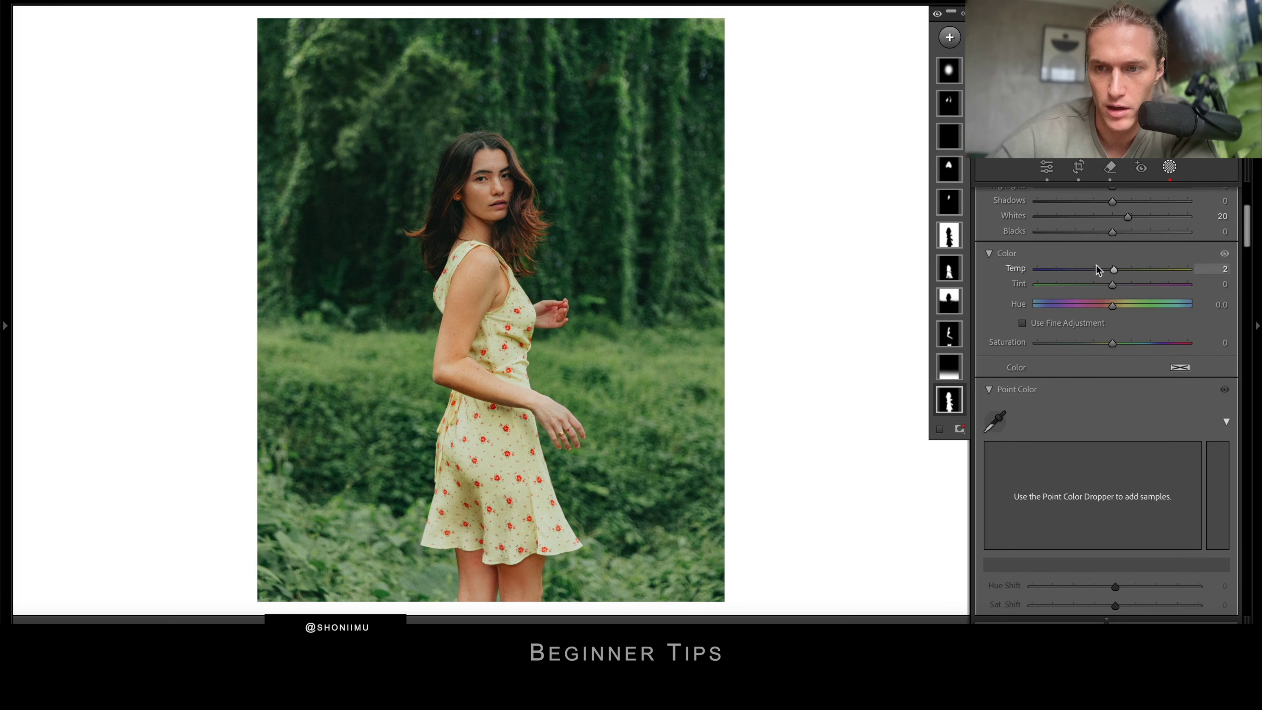
drag(1113, 269, 1124, 272)
key(ctrl+z)
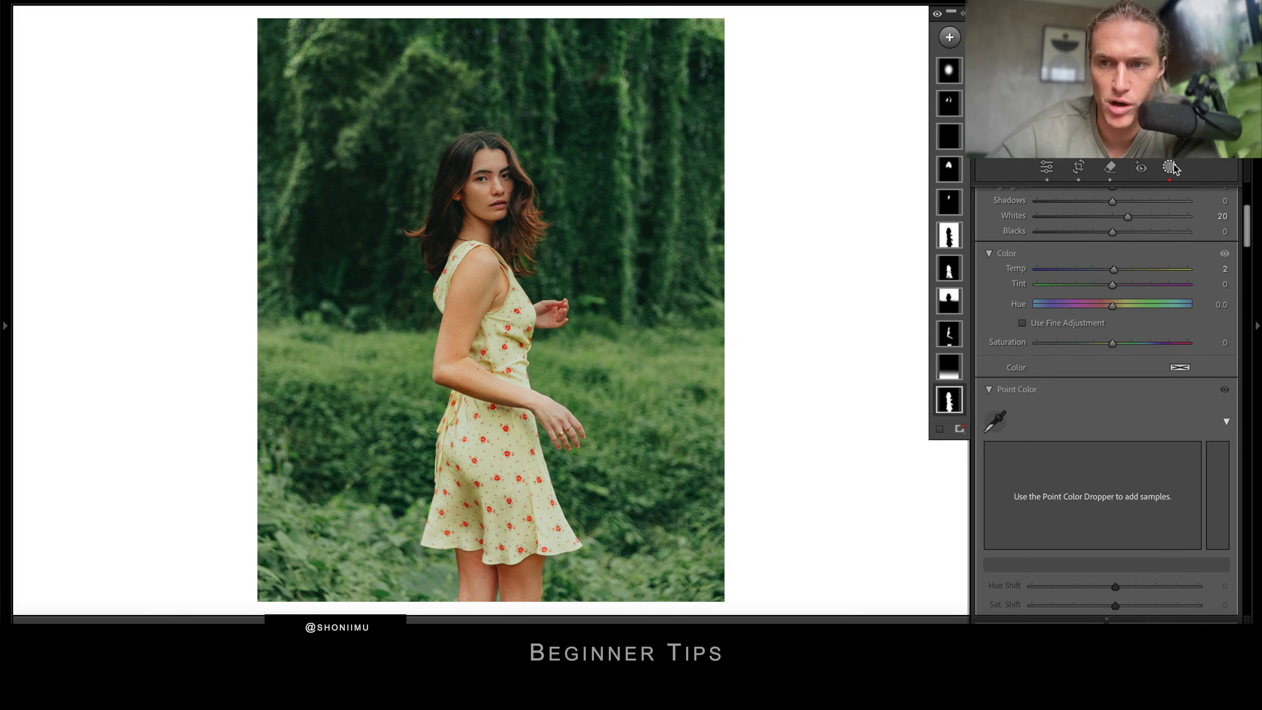
- Leave masking and inspect the yellow dress photo both up close and zoomed out
click(1047, 167)
click(667, 169)
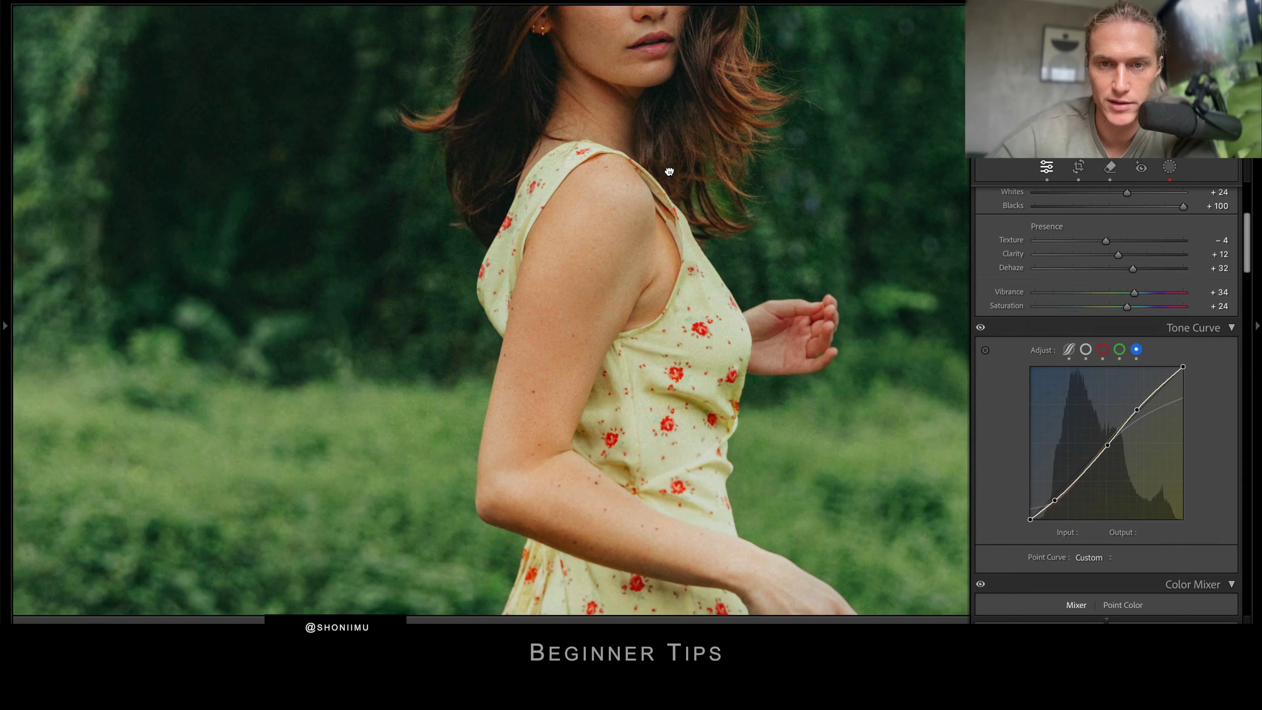
click(669, 172)
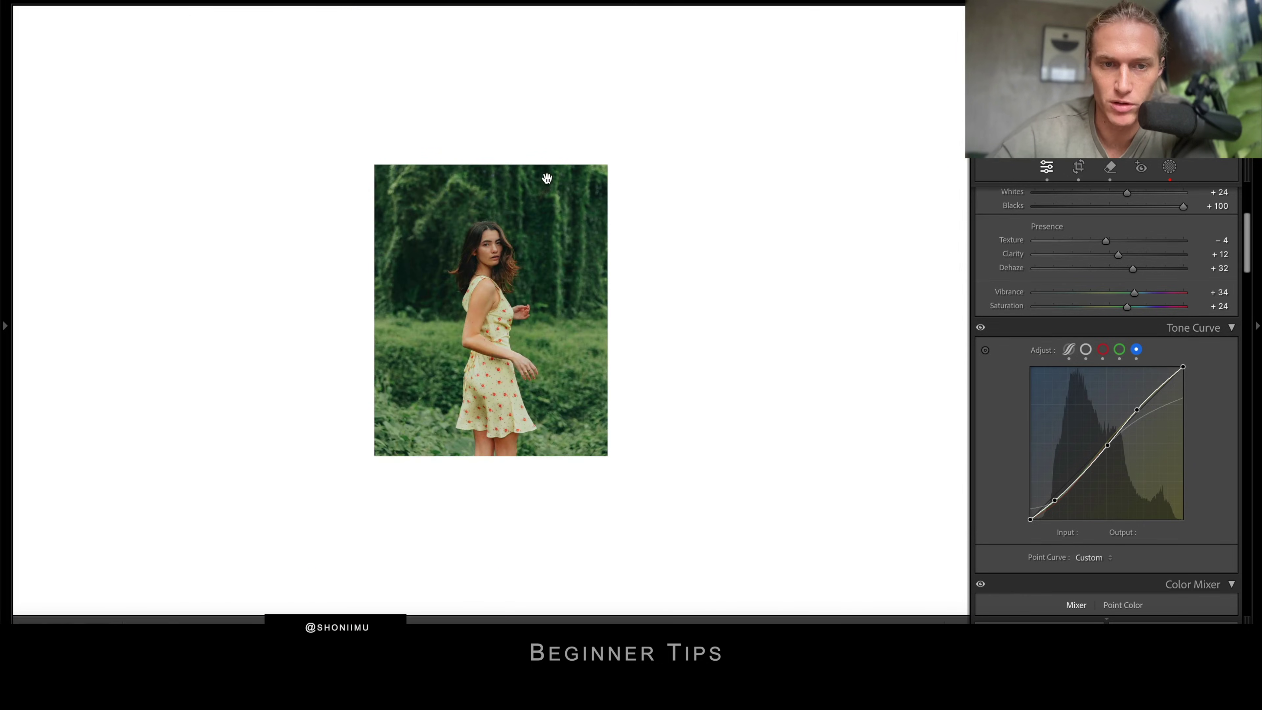
click(588, 184)
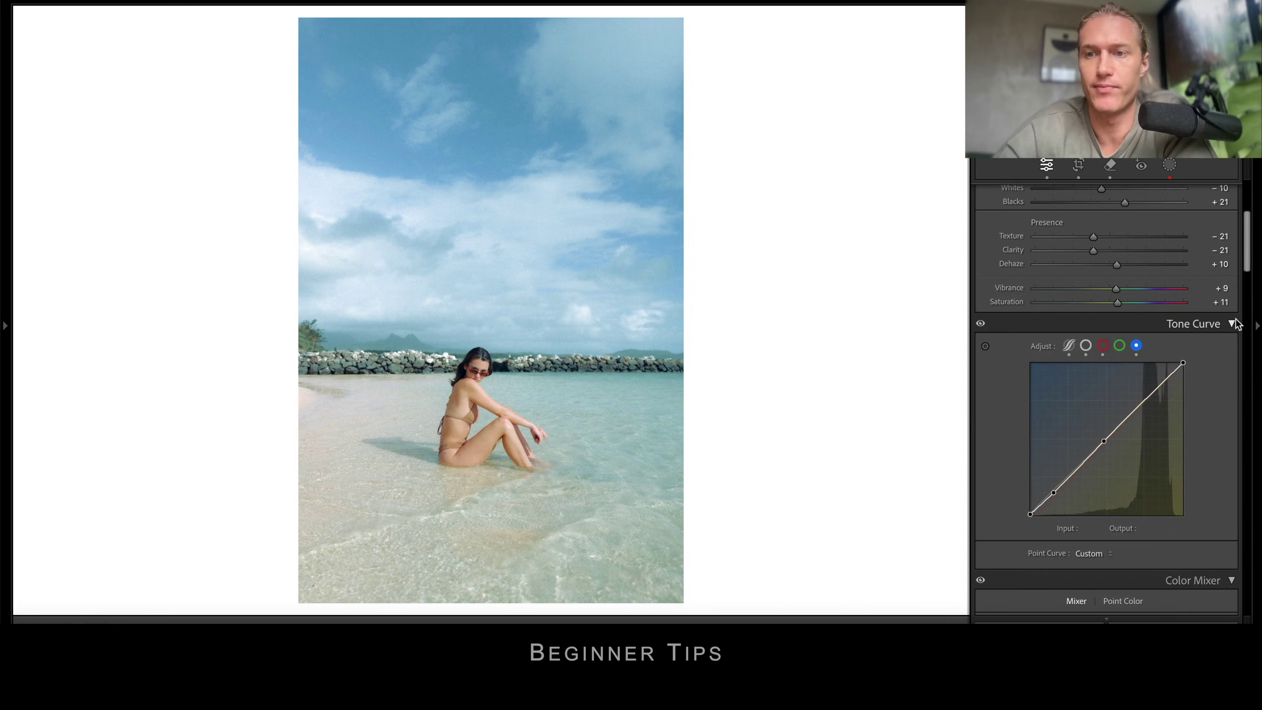
- Review the tropical beach photo's Basic, Tone Curve, Color Mixer and Color Grading settings
scroll(1234, 321, up, 10)
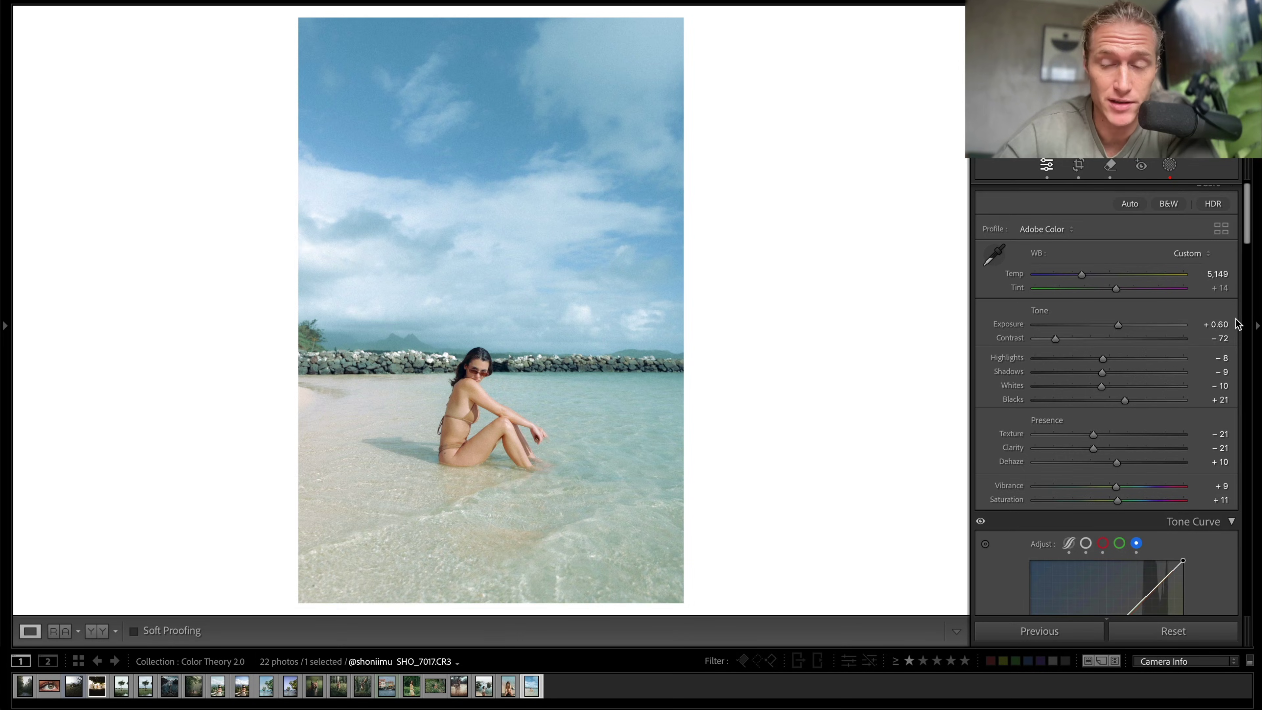
scroll(1188, 383, down, 5)
scroll(1190, 383, down, 7)
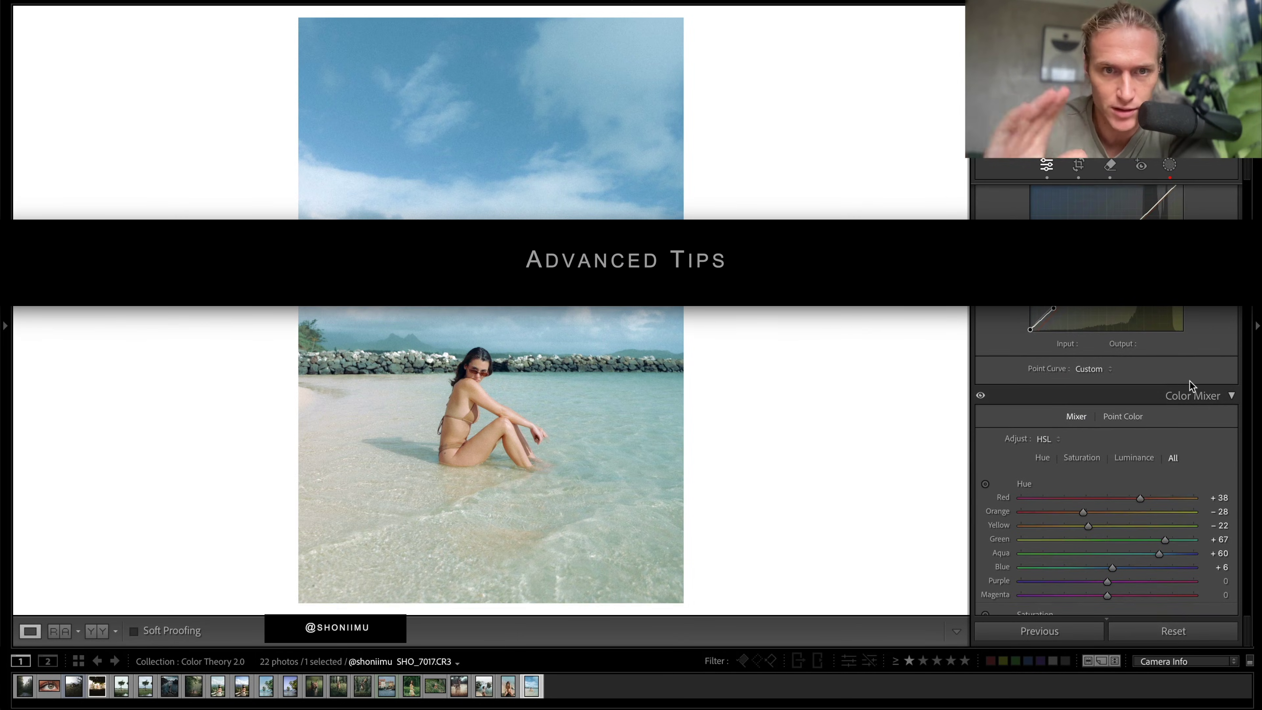
scroll(1190, 383, down, 6)
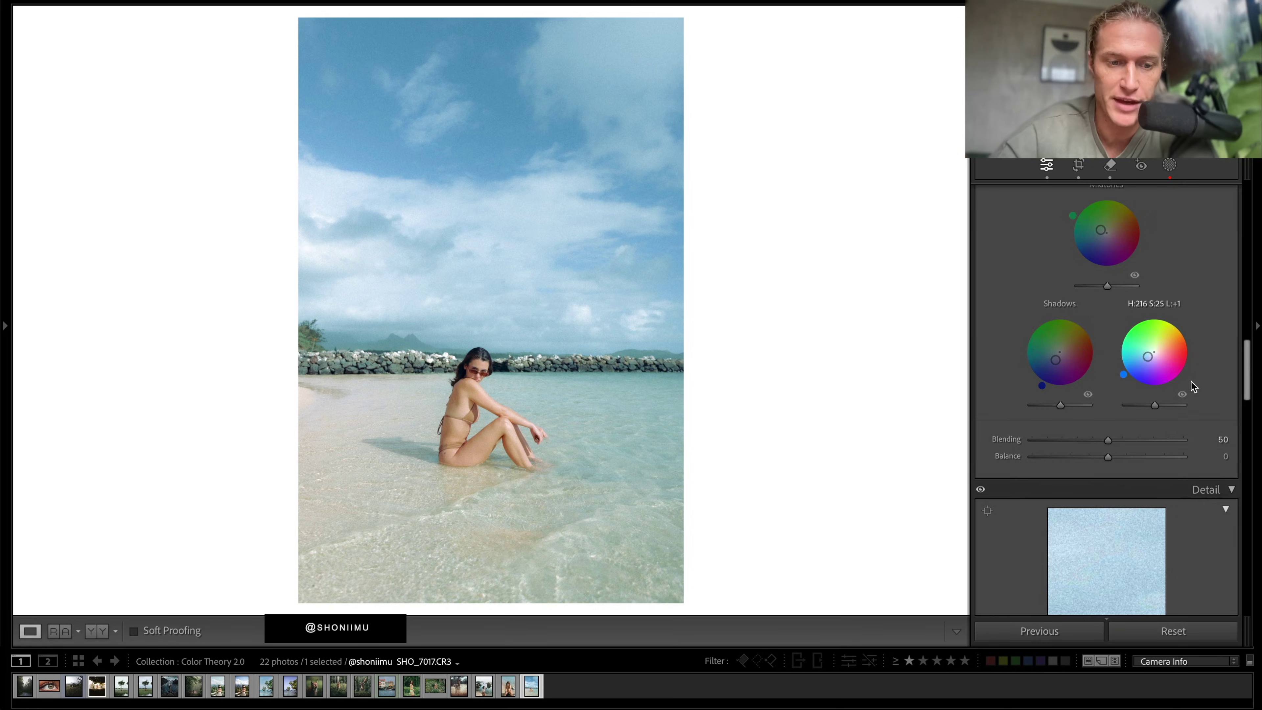
- Compare the beach photo with and without its Color Grading and Tone Curve, leaving both enabled, and return to the Basic settings
scroll(1192, 386, up, 3)
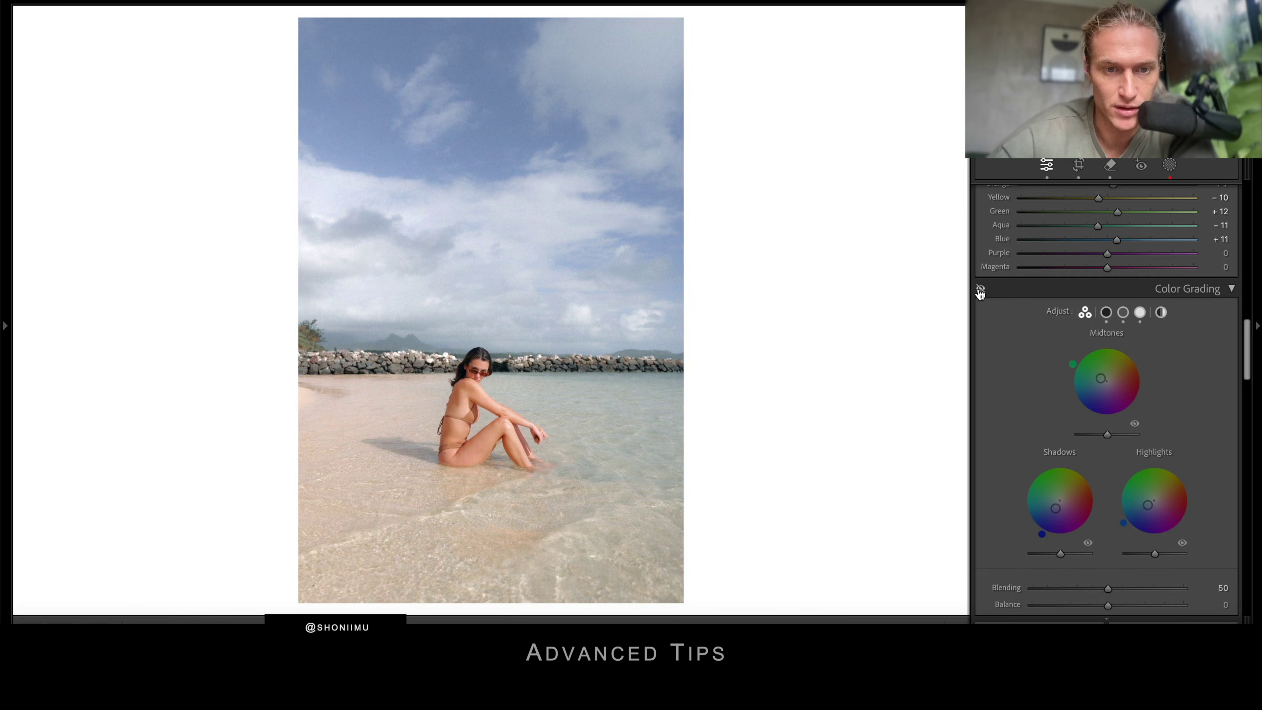
scroll(1039, 323, up, 8)
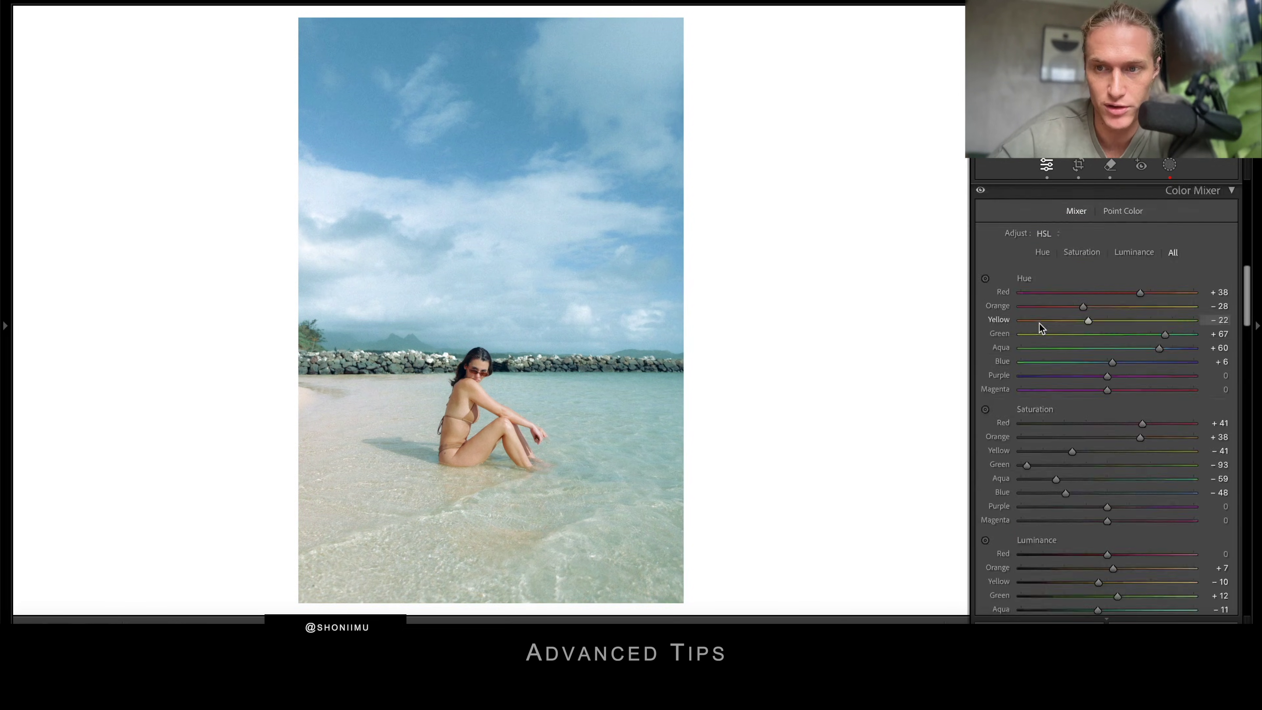
click(981, 341)
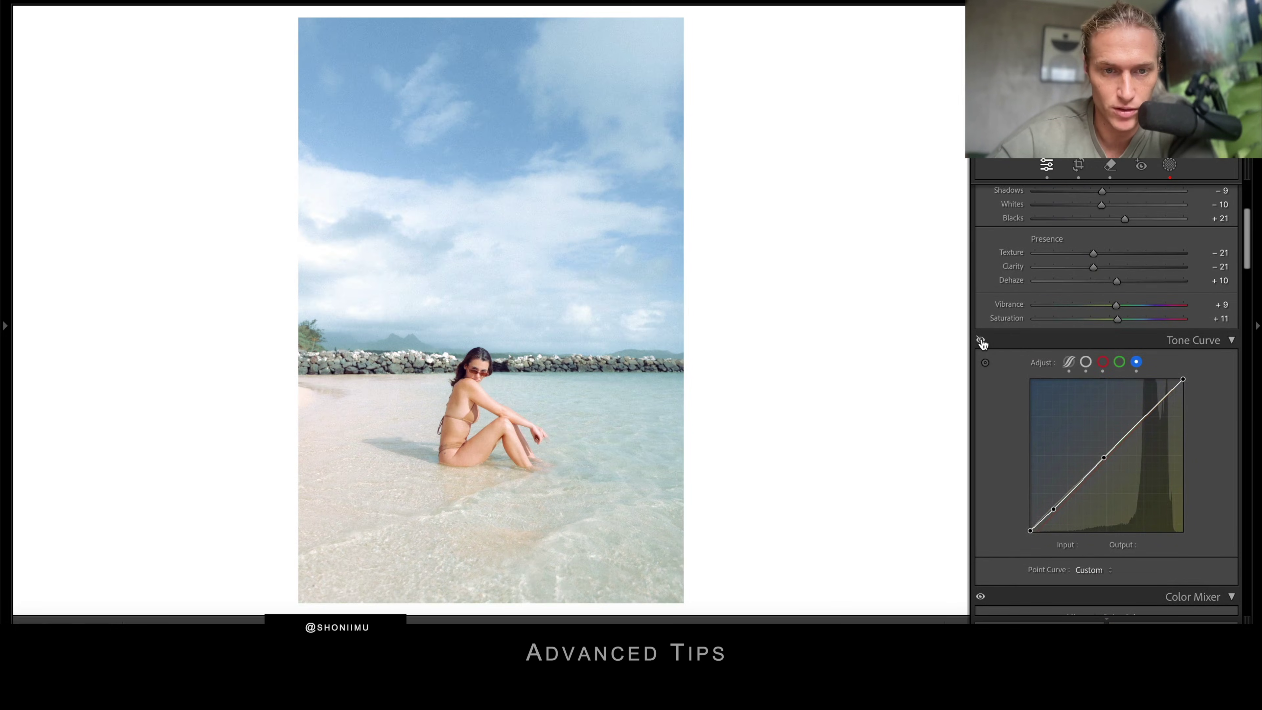
click(982, 341)
scroll(1071, 316, up, 5)
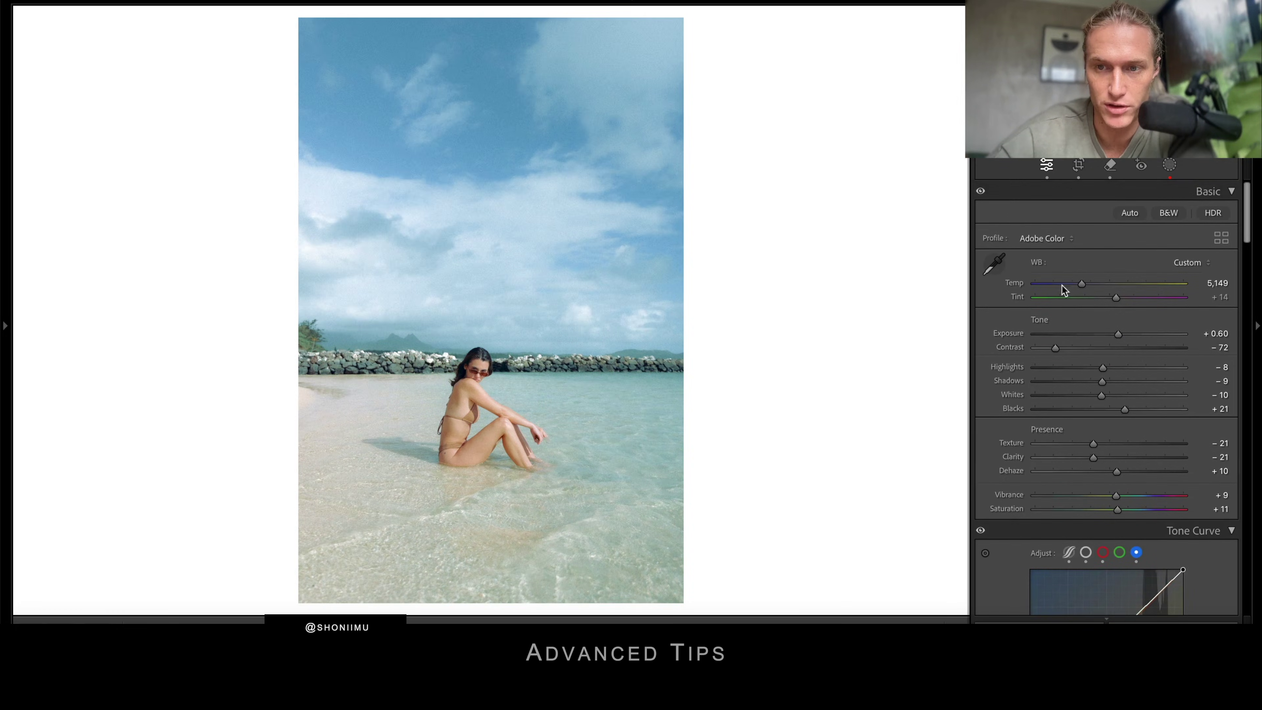
- Try a Temp of 6,000 on the beach photo and undo the change
drag(1069, 282, 1083, 283)
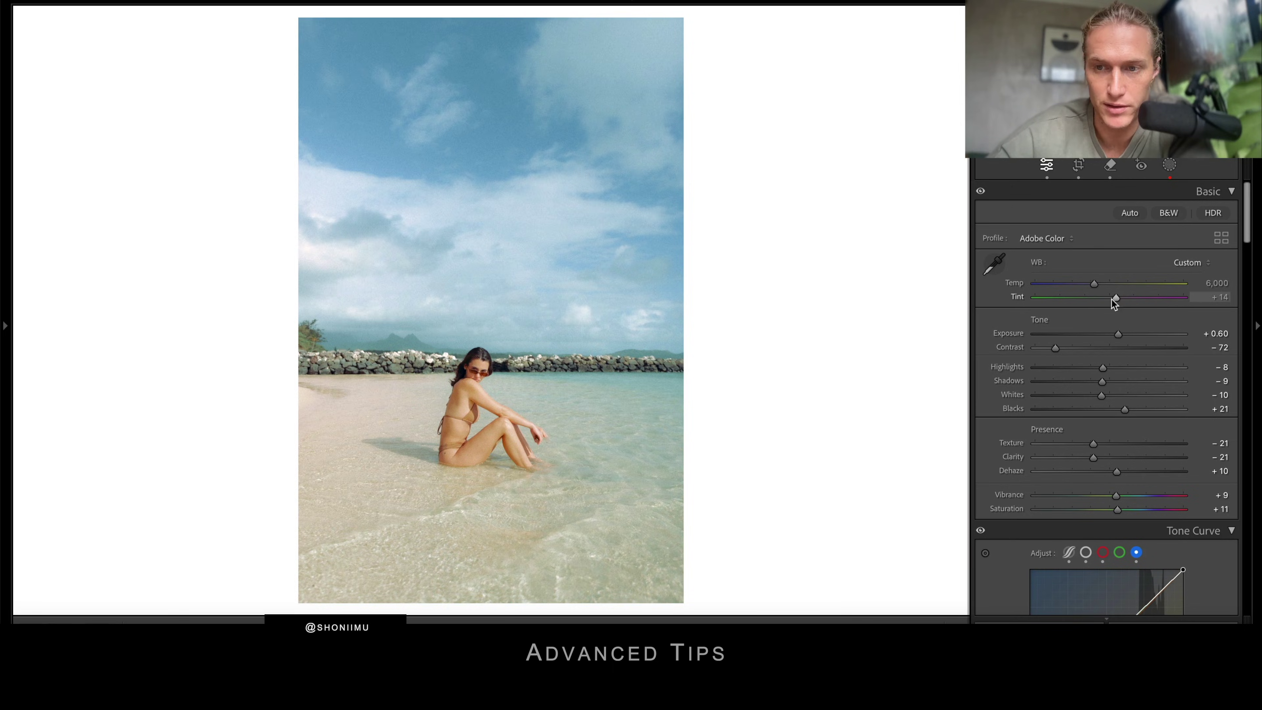
key(ctrl+z)
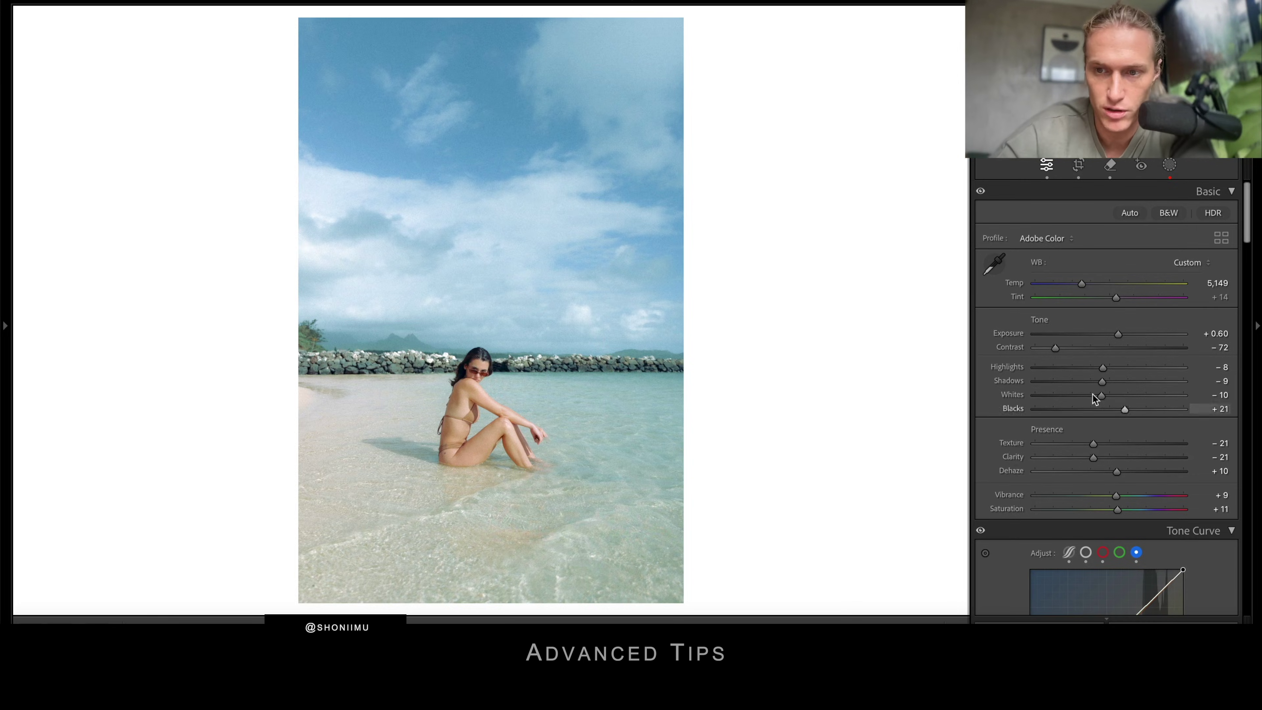
- Reset all settings of the beach photo to compare it with the unedited version, and undo the reset
scroll(1101, 392, down, 15)
scroll(1102, 391, down, 8)
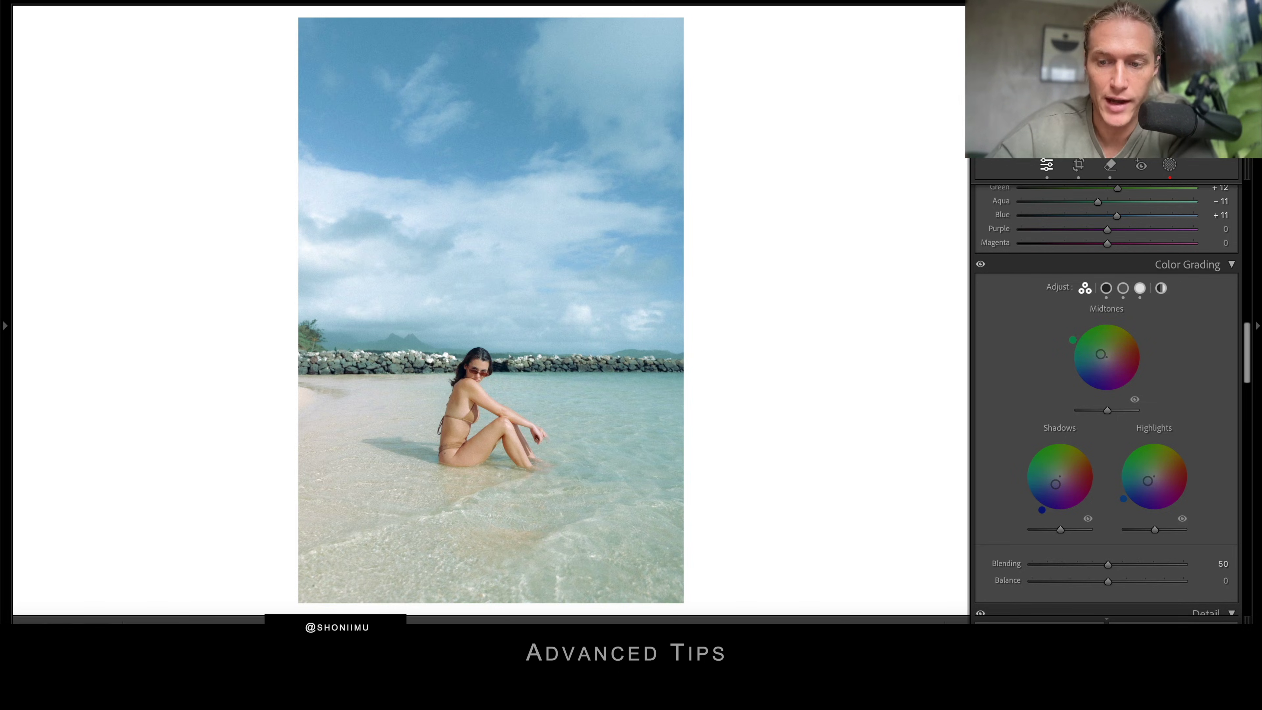
click(1172, 629)
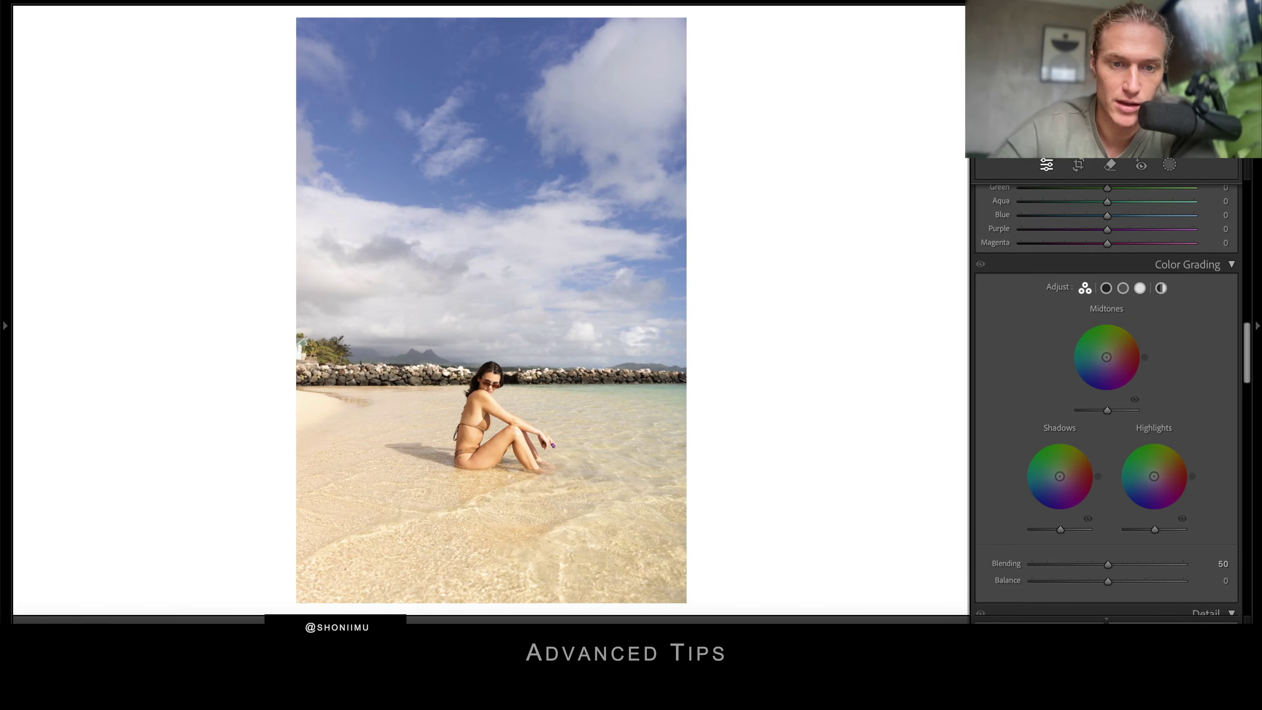
key(ctrl+z)
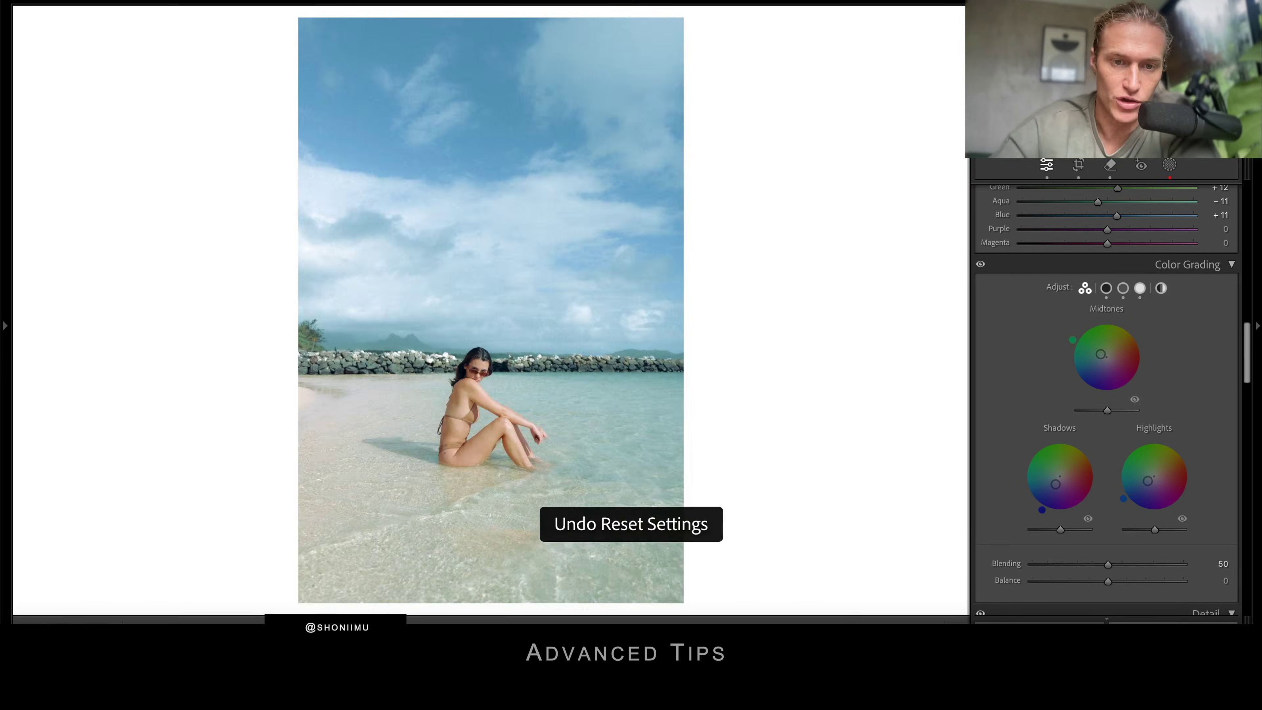
- Try removing the Color Grading midtone tint by resetting its saturation to 0, and undo the change
scroll(1148, 447, down, 1)
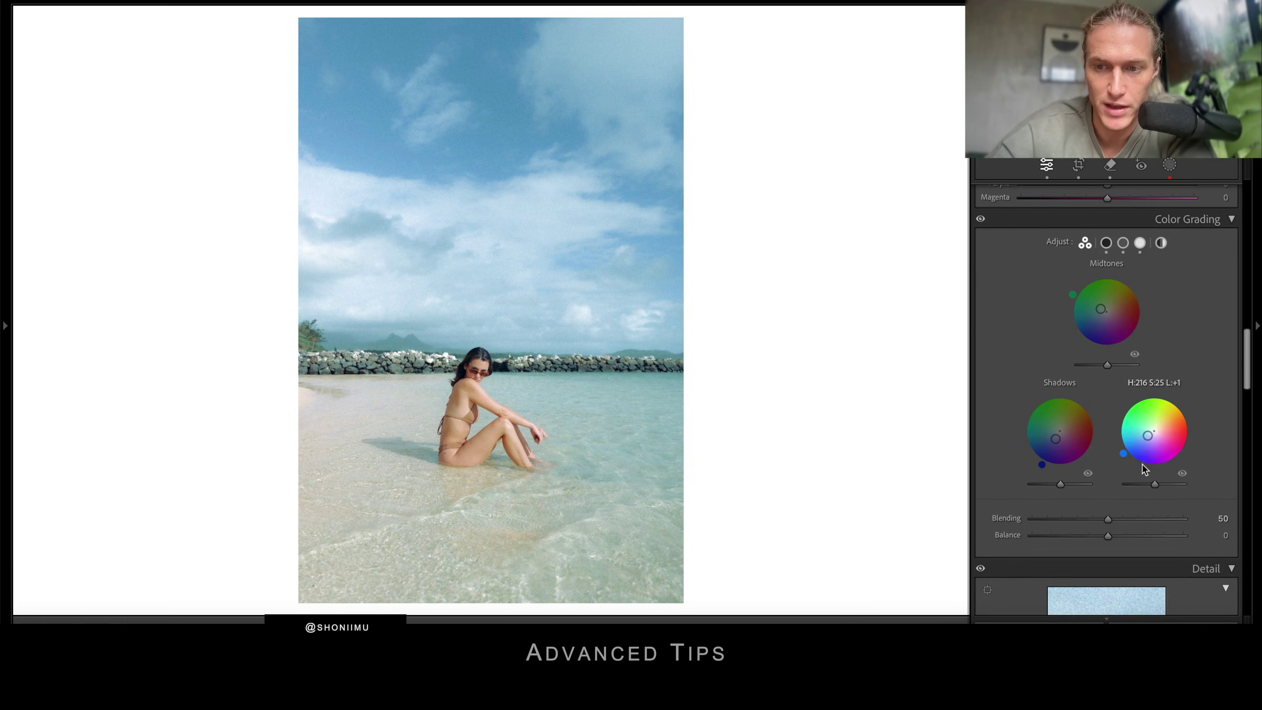
click(980, 220)
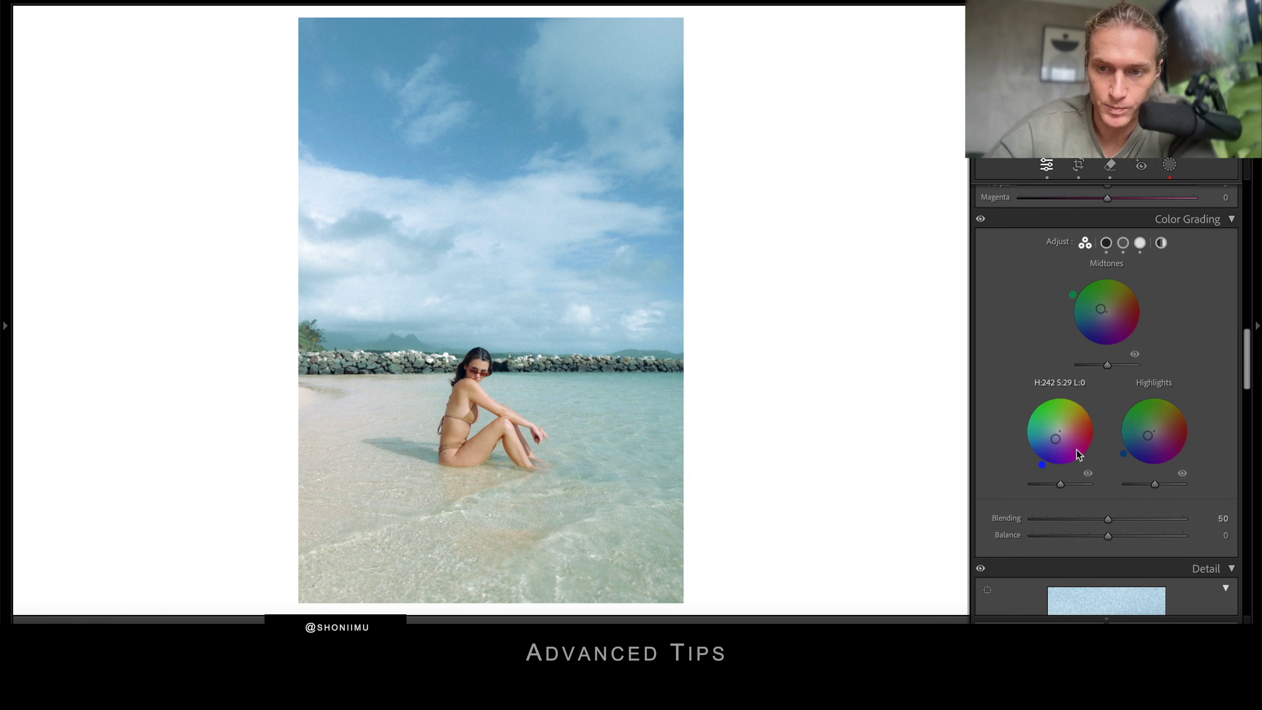
double_click(1100, 308)
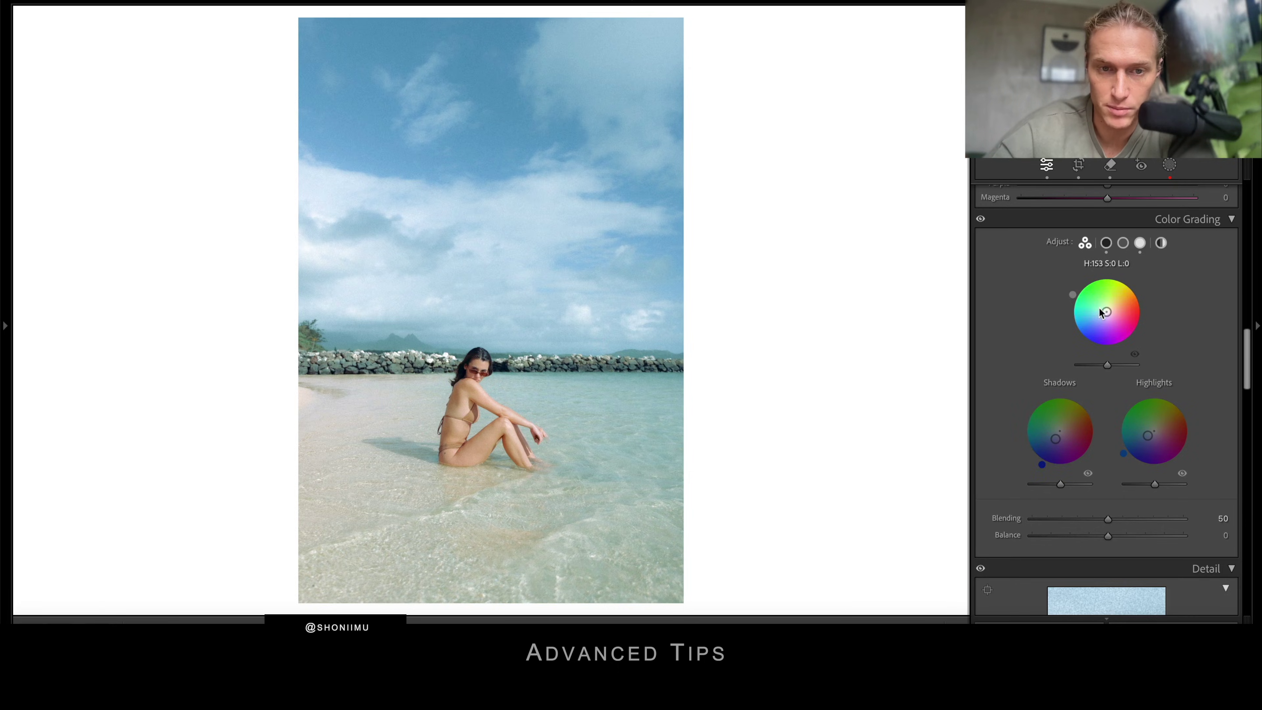
key(ctrl+z)
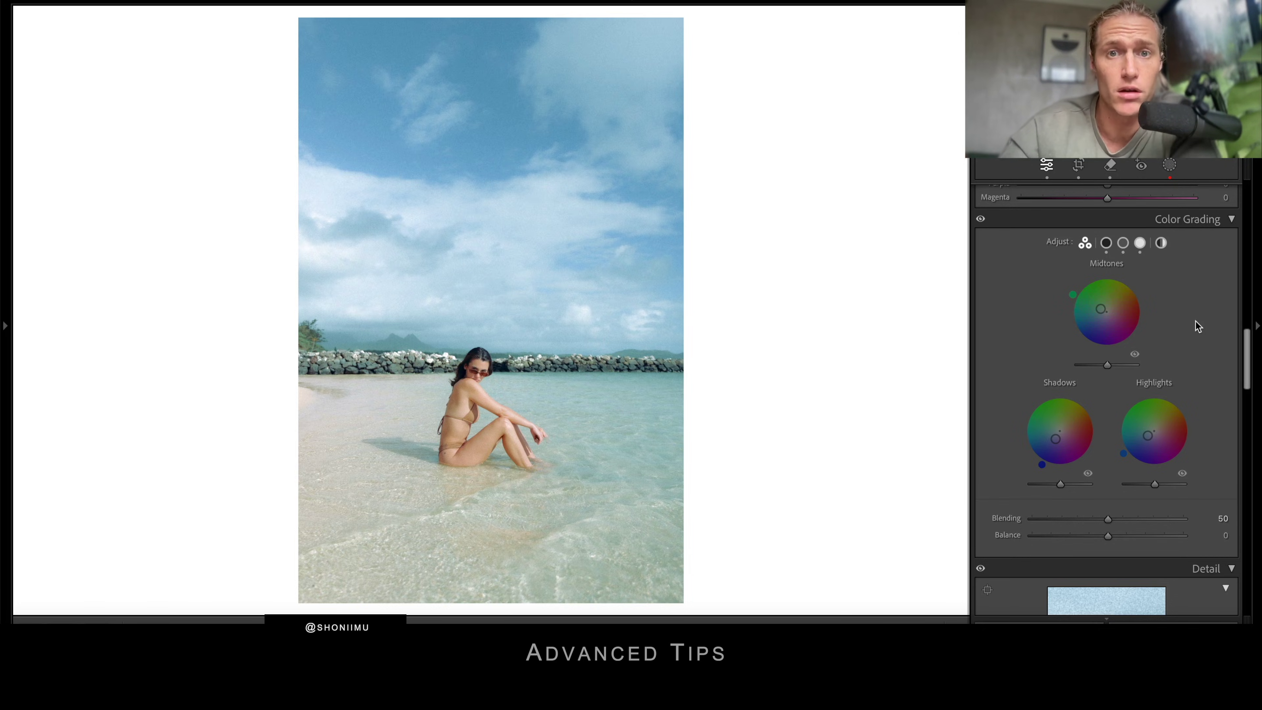
- Try resetting the saturation of the Highlights and Shadows color wheels to 0, undo both, and reset and restore the midtone saturation again
double_click(1149, 436)
double_click(1057, 437)
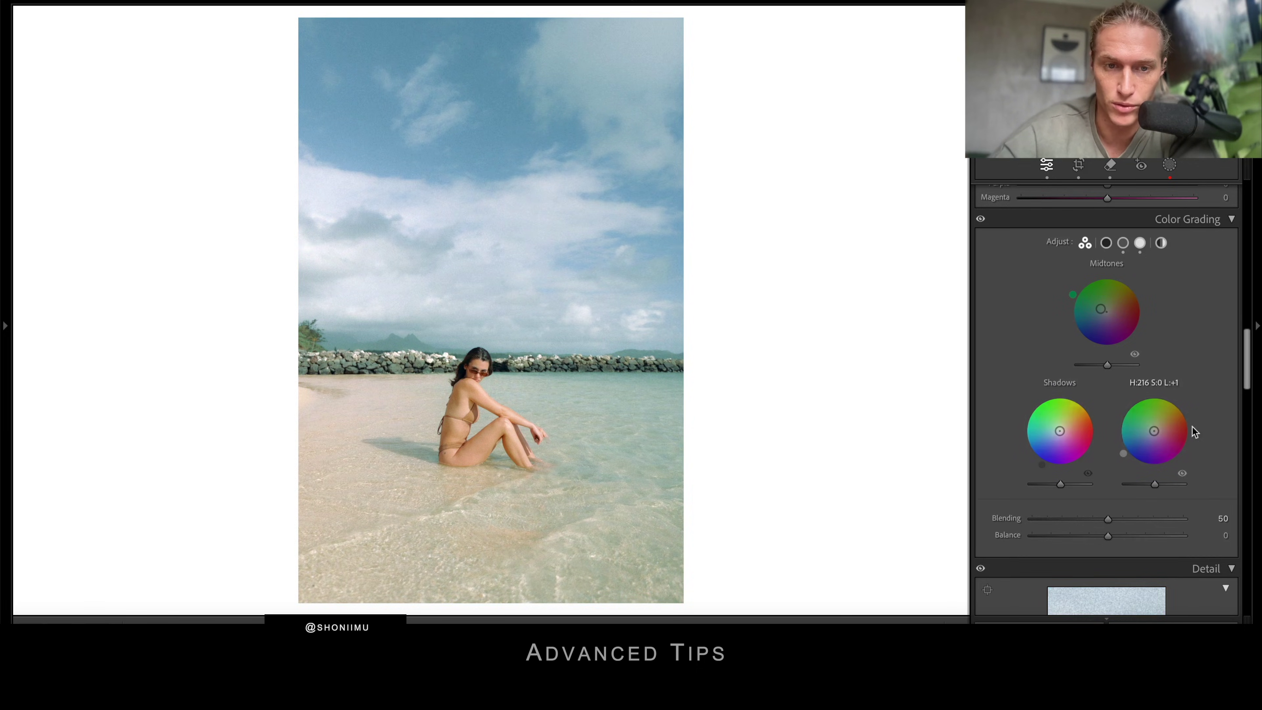
key(ctrl+z)
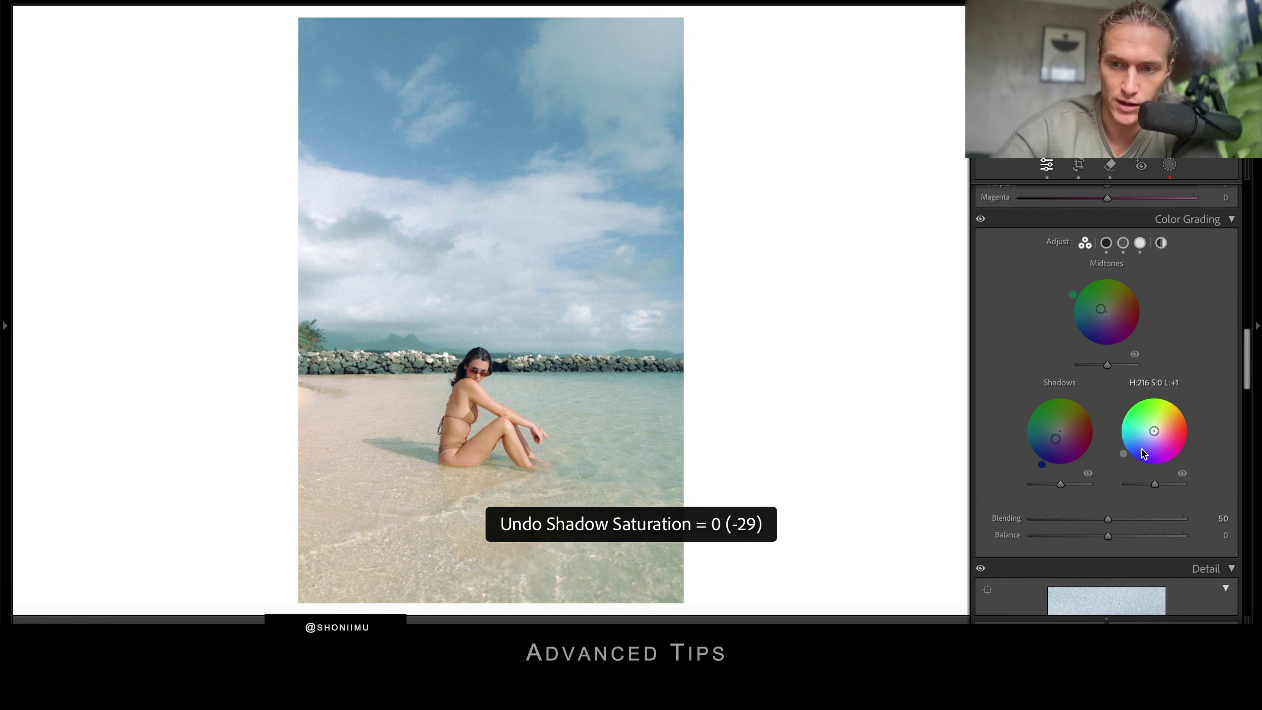
key(ctrl+z)
double_click(1100, 309)
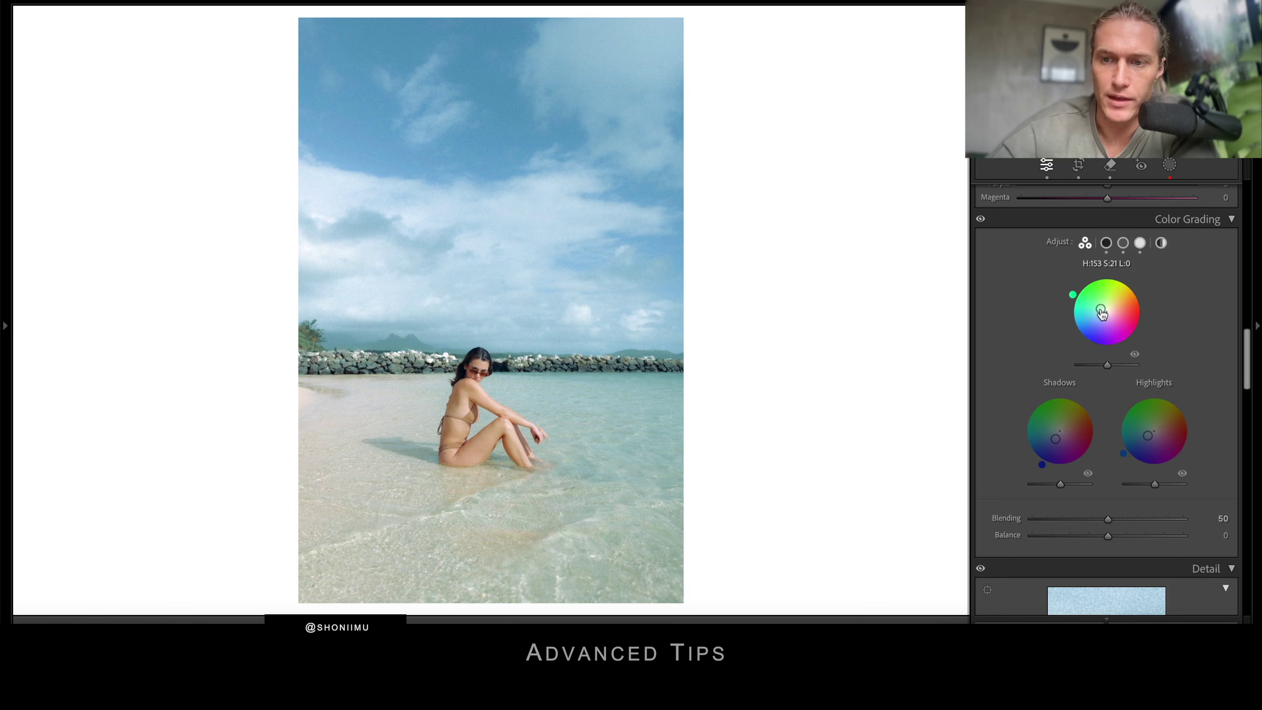
key(ctrl+z)
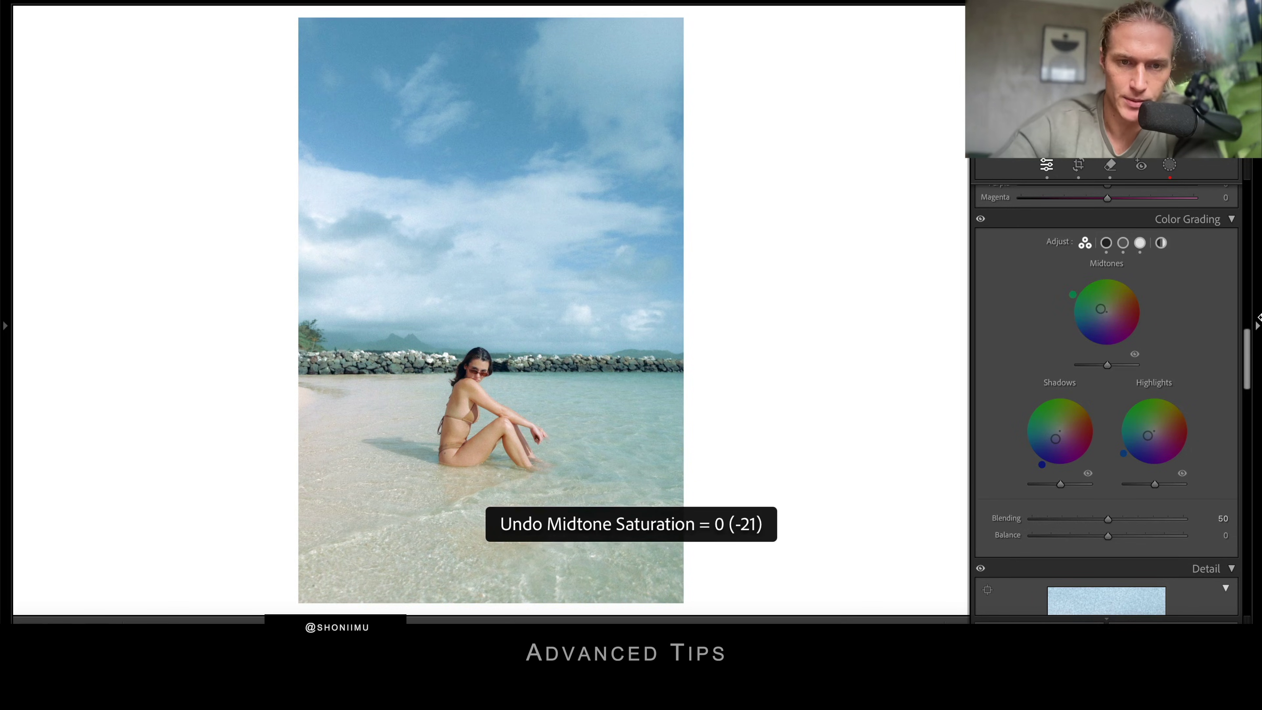
- In the Color Mixer, try resetting all Hue values and shifting the Orange hue to −52, undoing each change
scroll(1093, 397, up, 10)
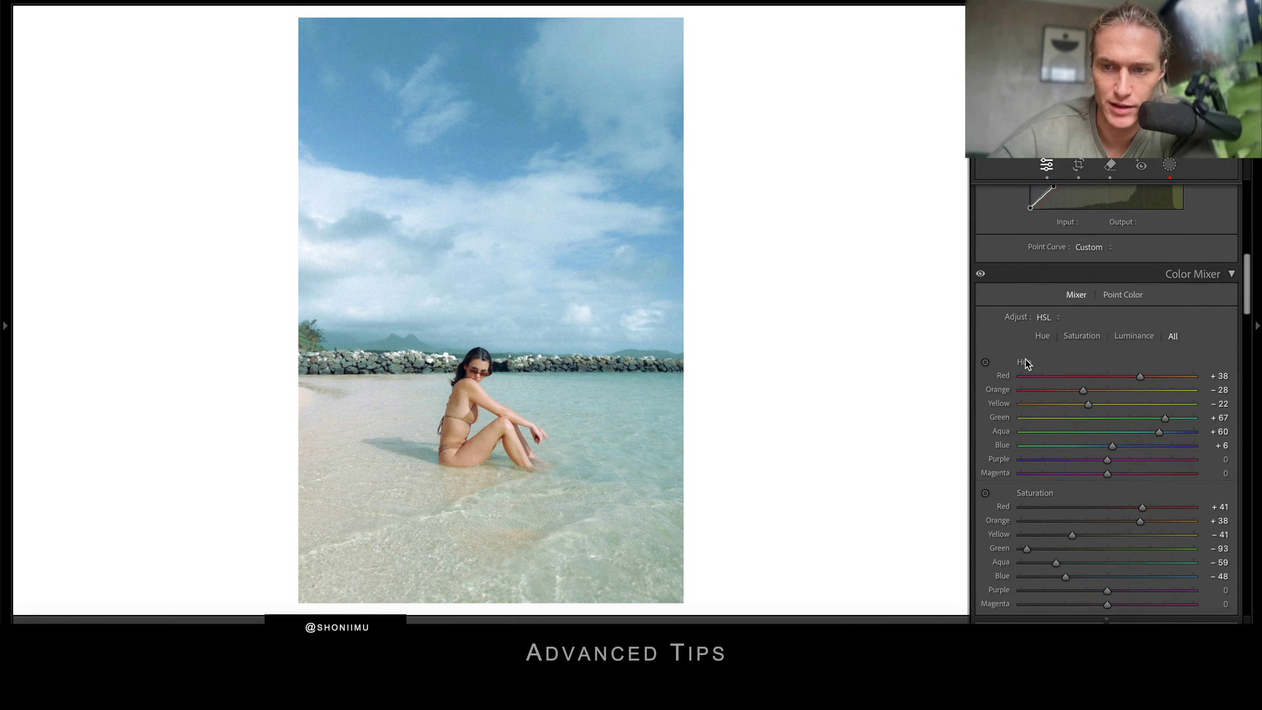
scroll(1104, 432, down, 10)
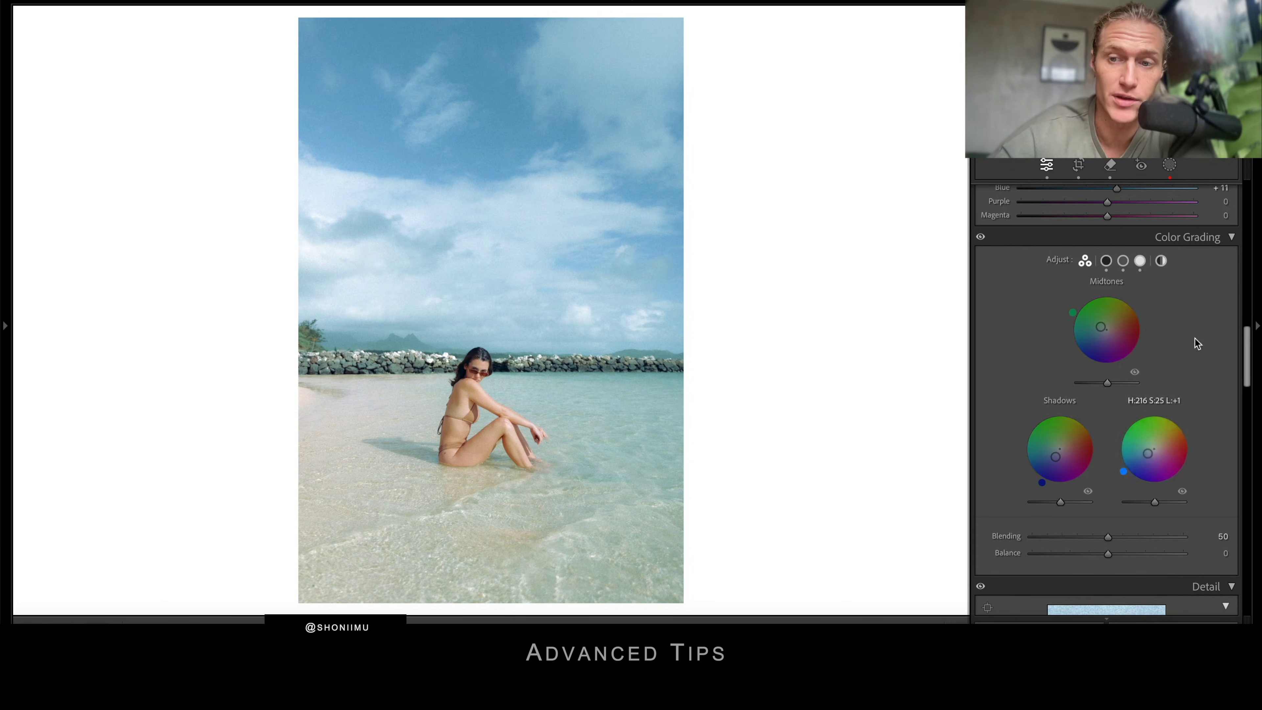
scroll(1007, 327, up, 10)
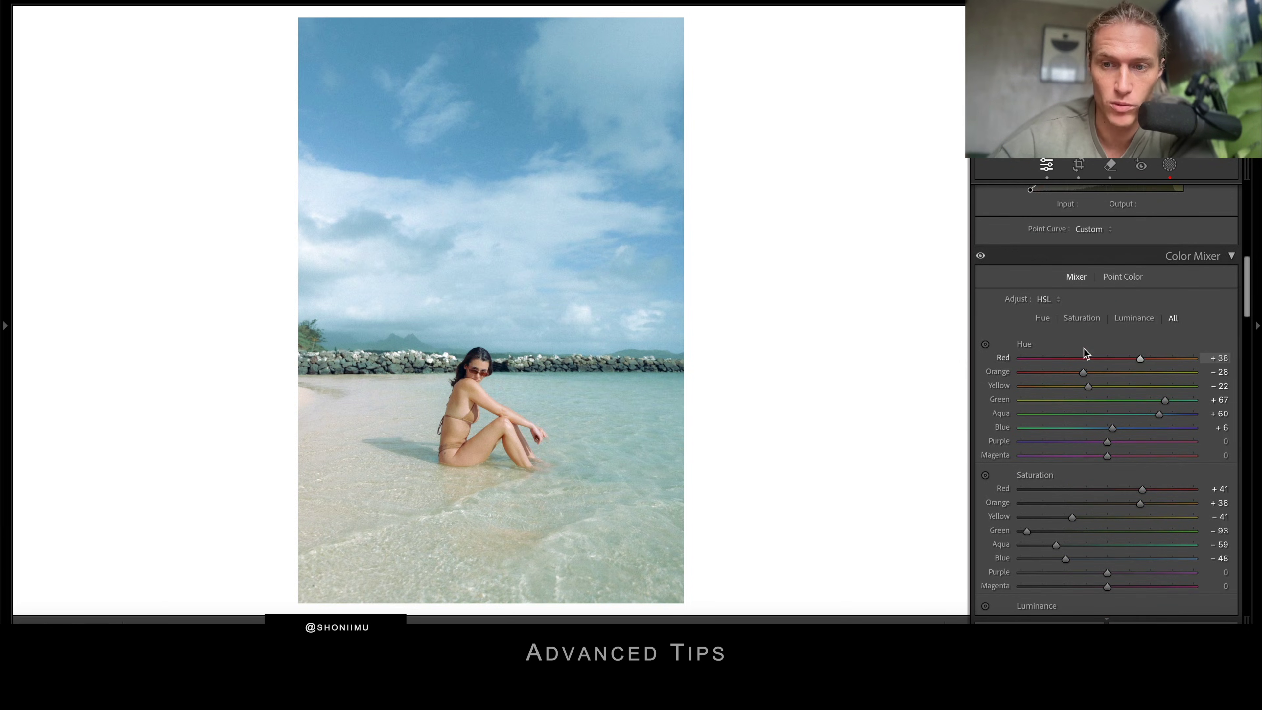
double_click(1025, 344)
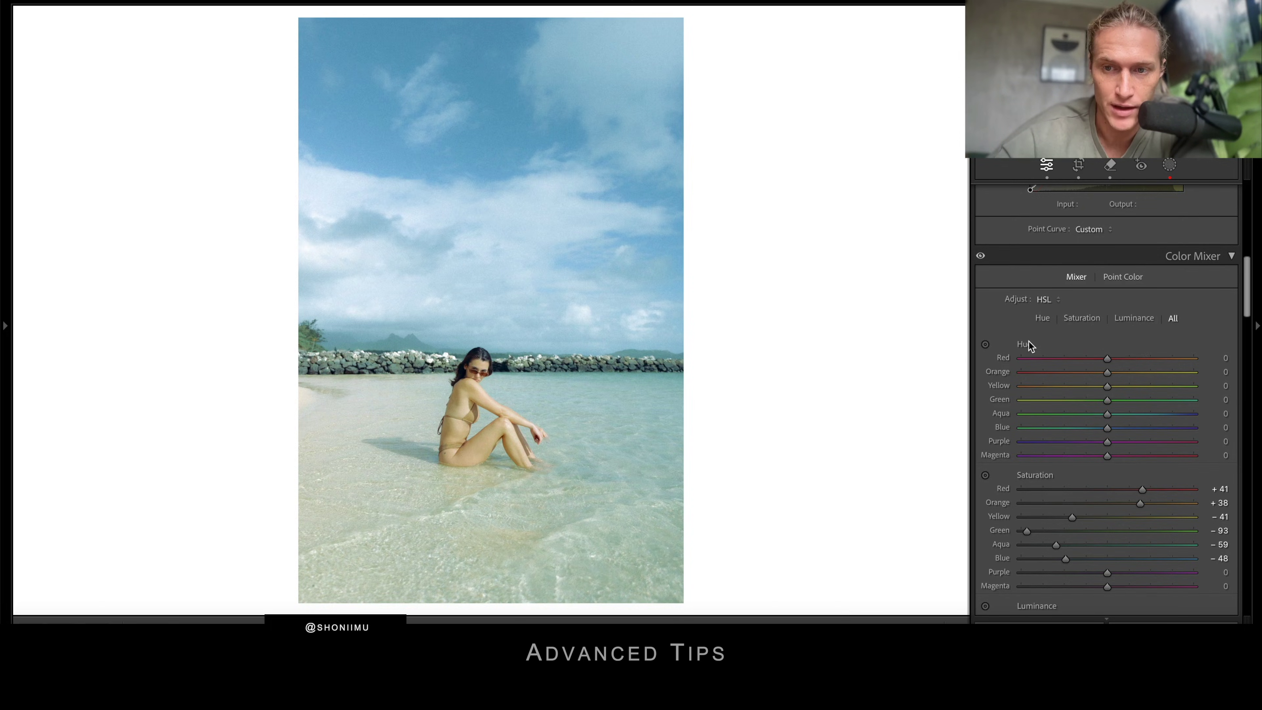
key(super+z)
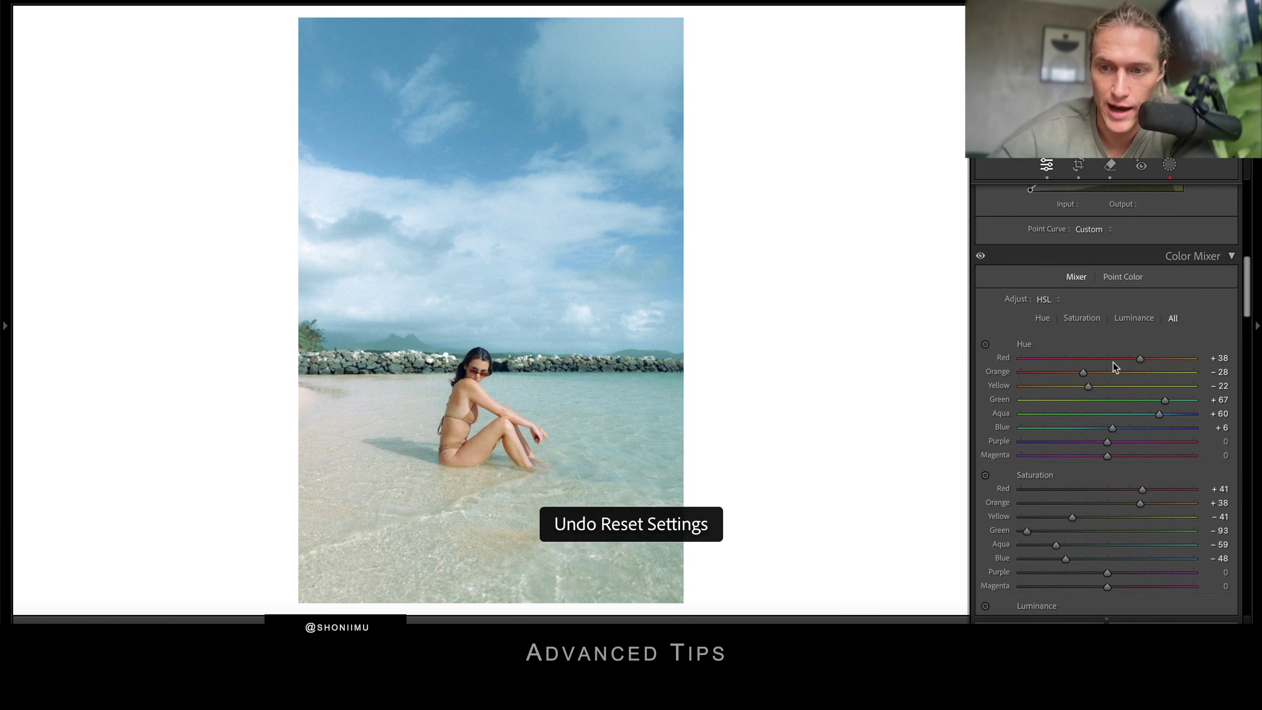
drag(1084, 372, 1072, 372)
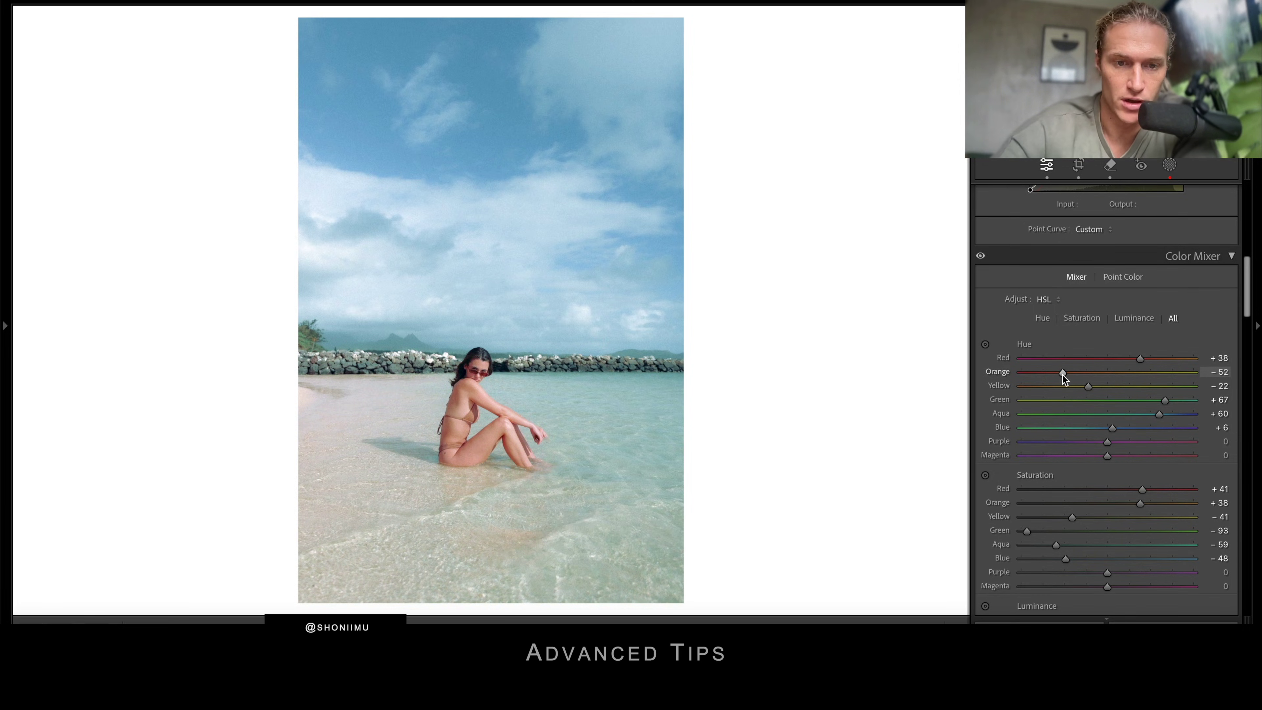
key(super+z)
- Try a stronger green midtone tint with saturation 42 together with an Orange hue of −44, and undo both changes
scroll(1074, 411, down, 5)
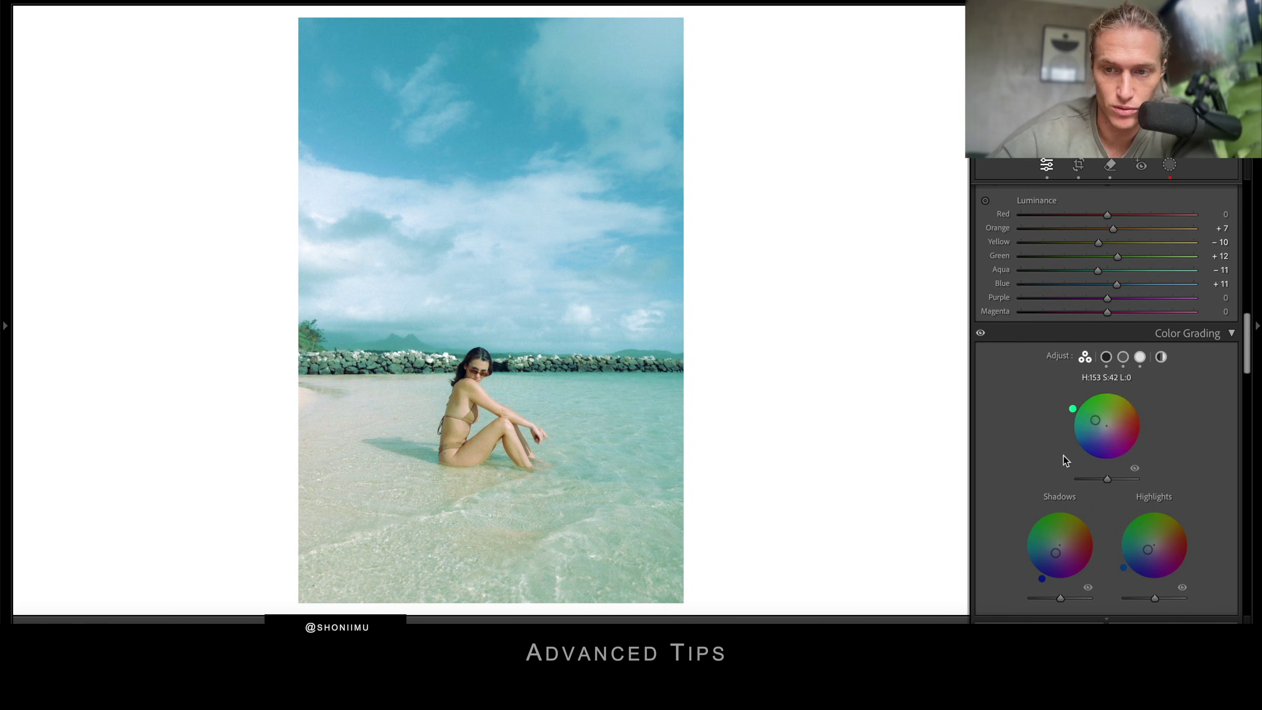
scroll(1235, 312, up, 5)
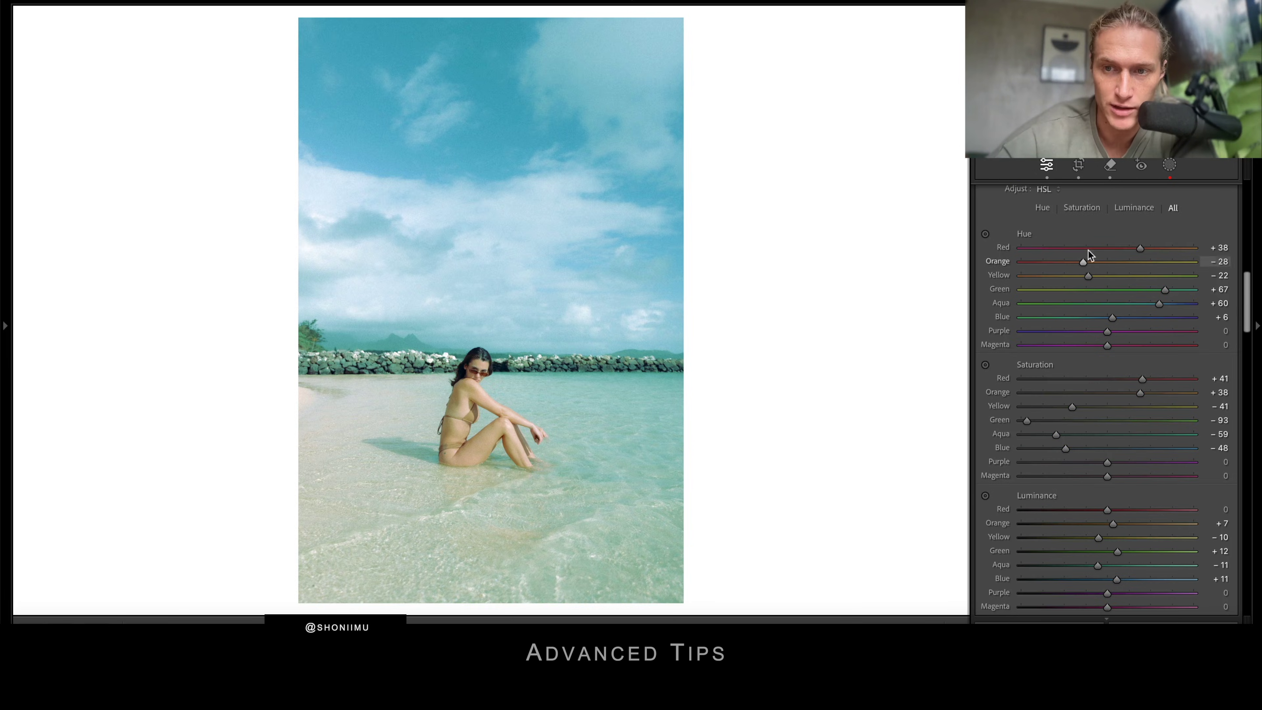
drag(1080, 259, 1069, 260)
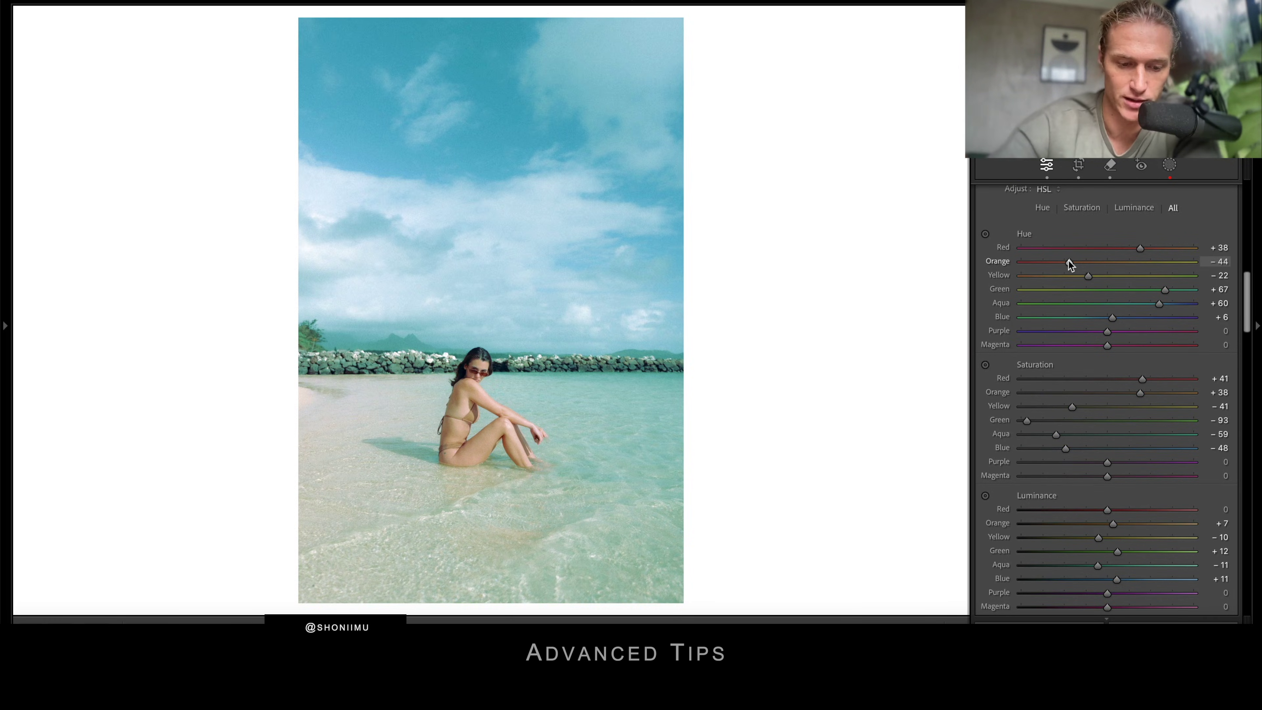
key(super+z)
key(super+z)
- Review the Color Mixer and Color Grading settings, and show the red channel of the Tone Curve
scroll(1071, 262, down, 5)
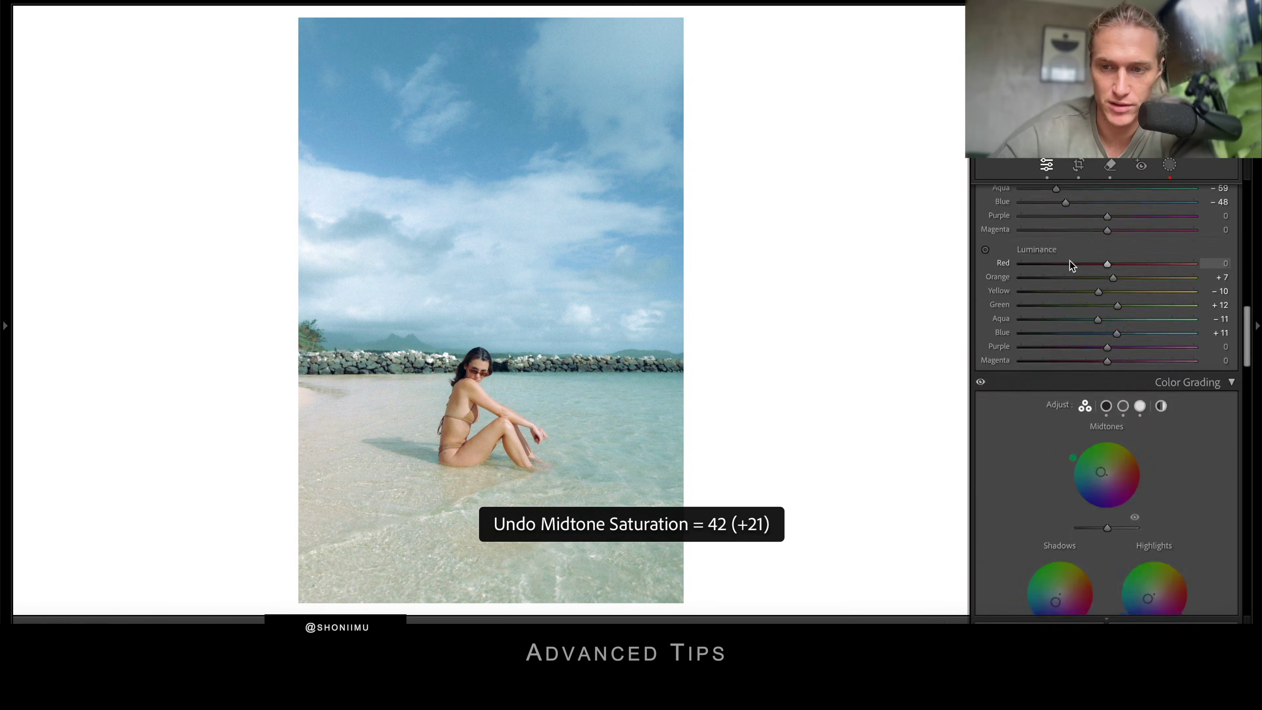
scroll(1124, 364, up, 8)
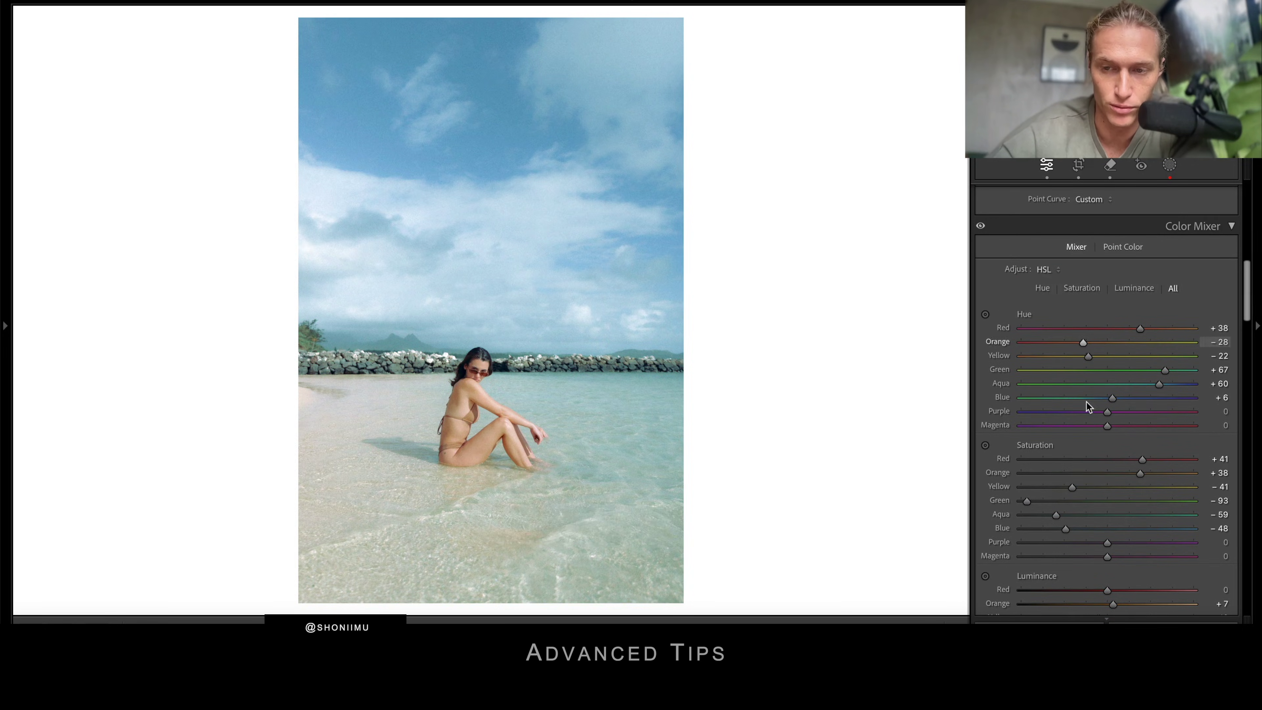
scroll(1110, 411, down, 10)
scroll(1110, 411, up, 3)
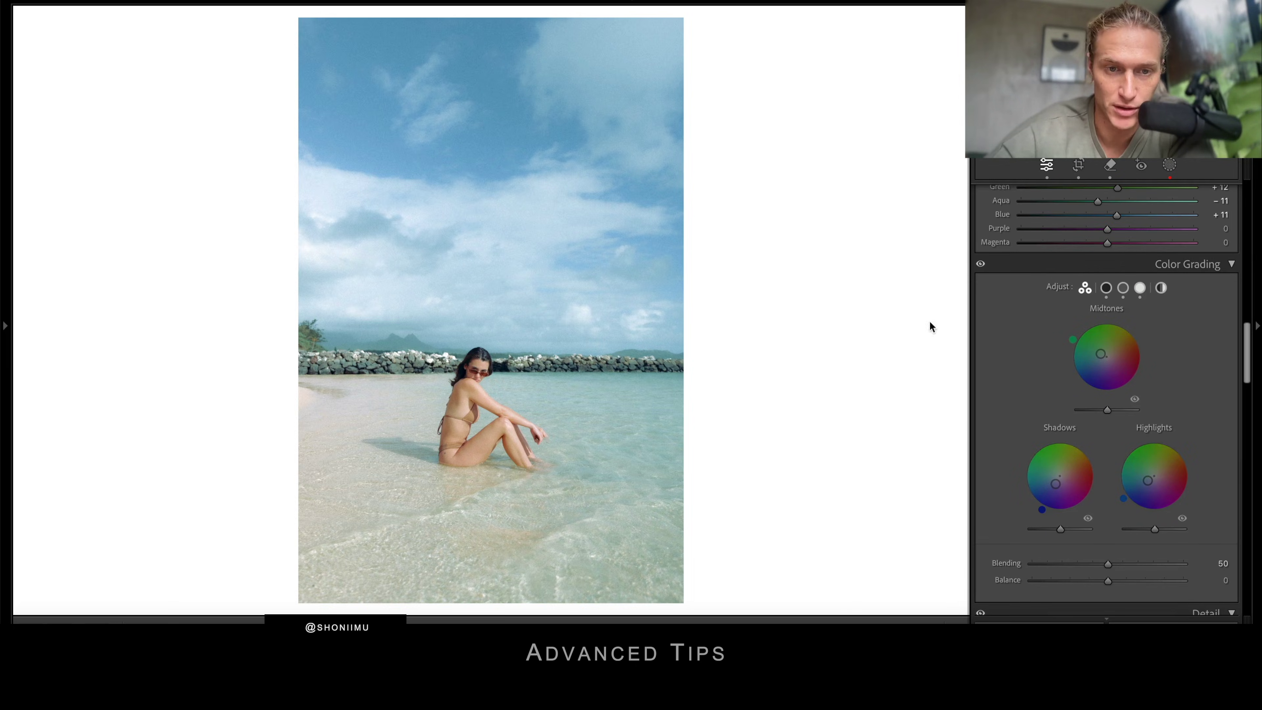
scroll(1068, 299, up, 8)
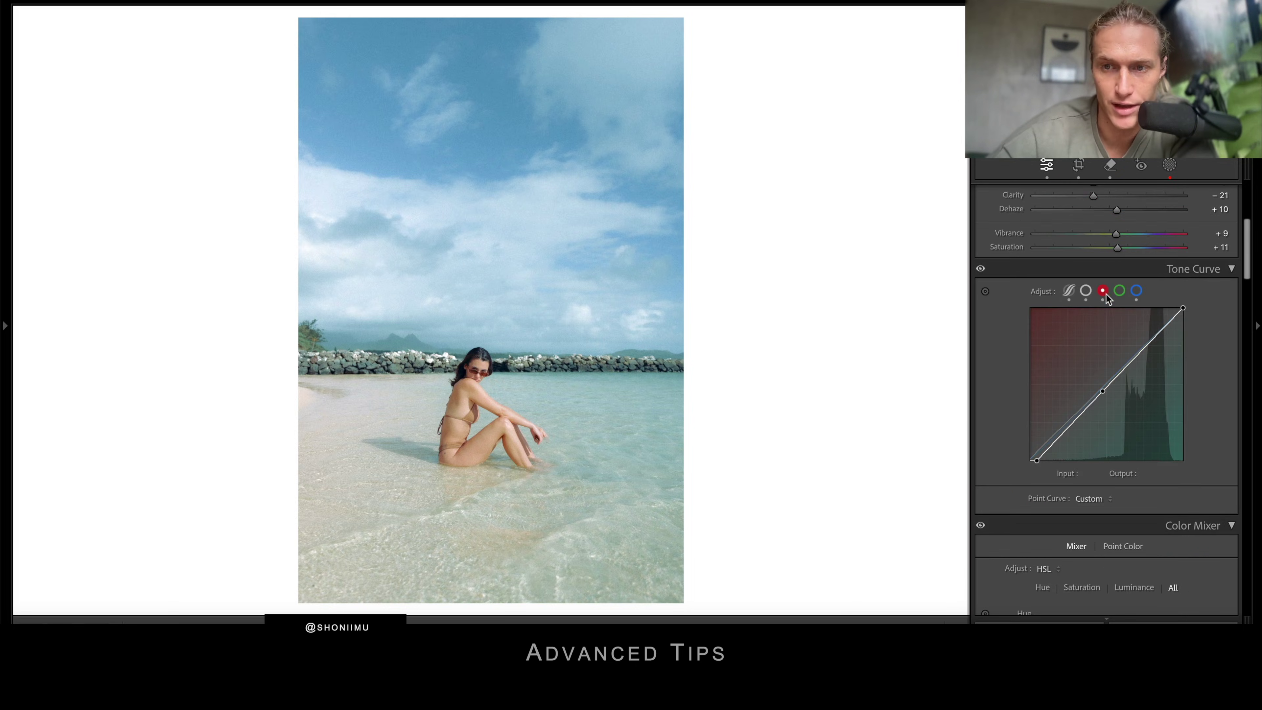